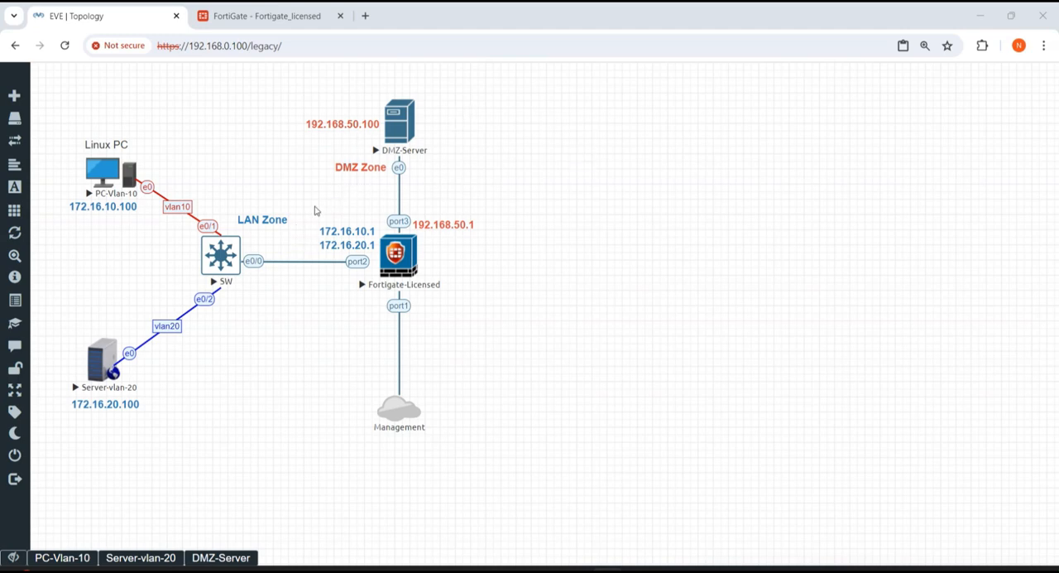
mouse_move(386, 139)
mouse_move(385, 134)
left_click(246, 16)
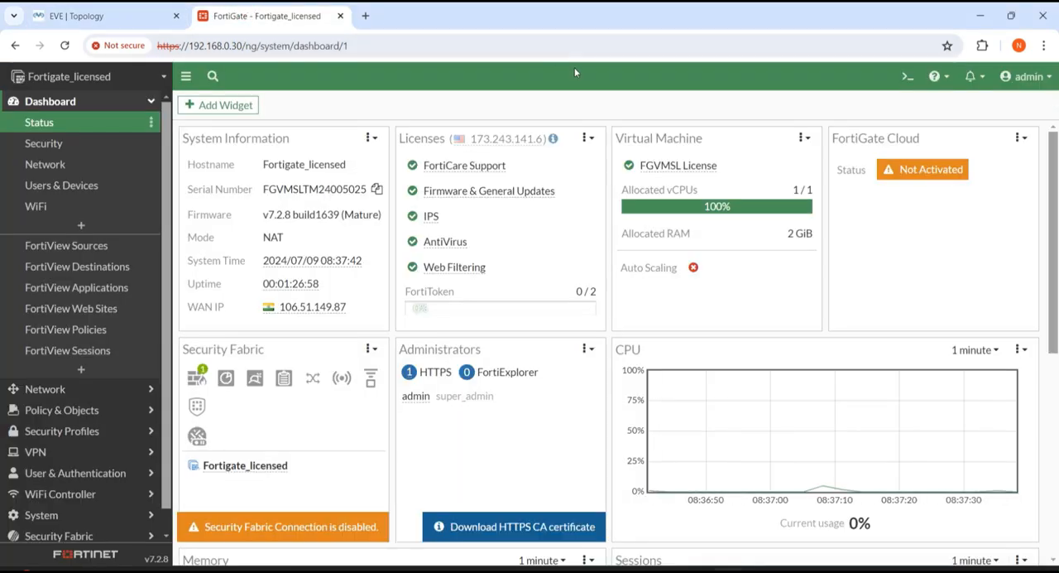
left_click(137, 16)
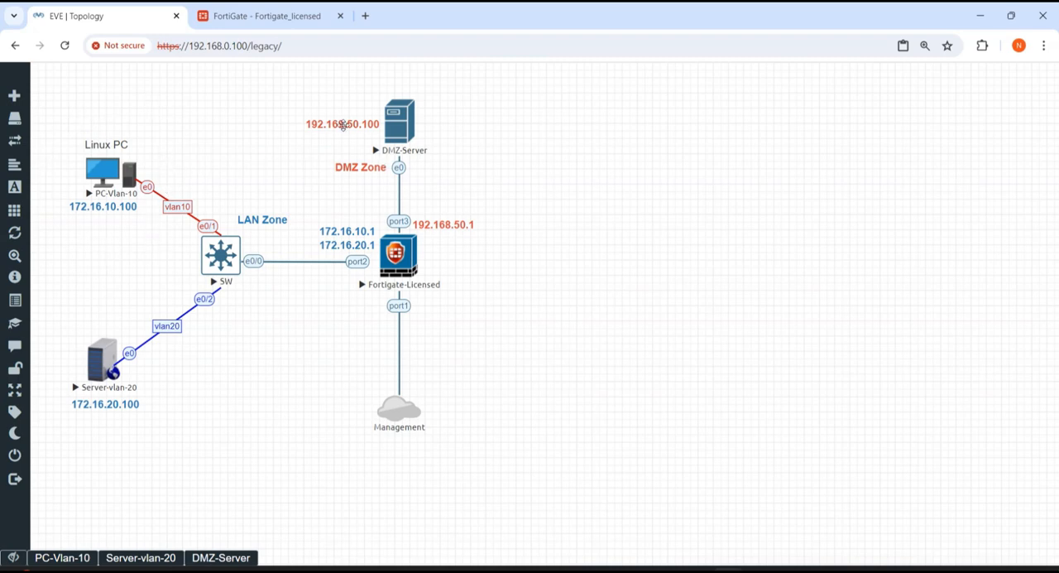
left_click(248, 16)
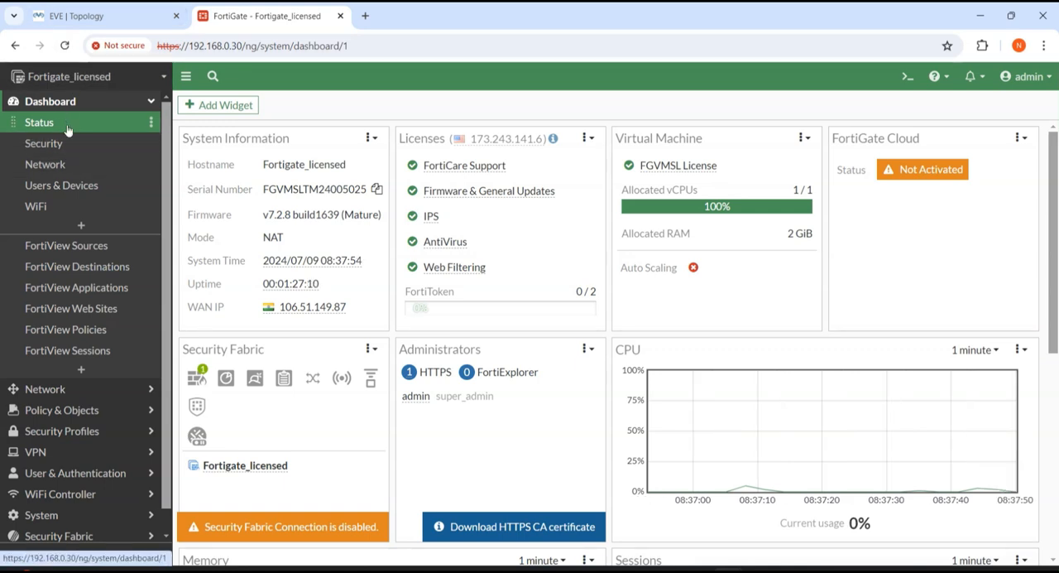
left_click(82, 15)
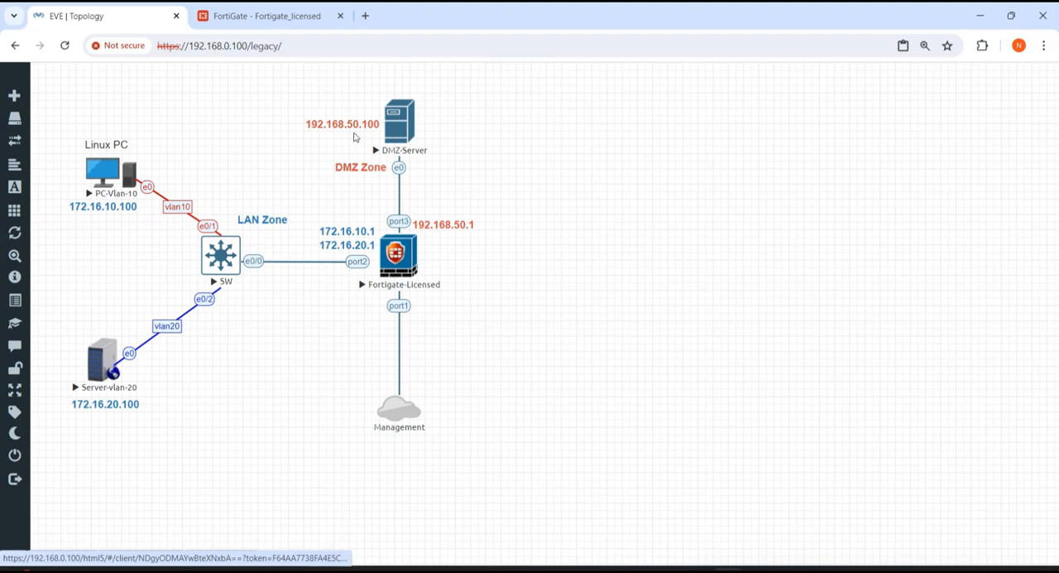
Step: Open the DMZ-Server console from the topology and check its eth0 IP address in the ifconfig output
left_click(398, 132)
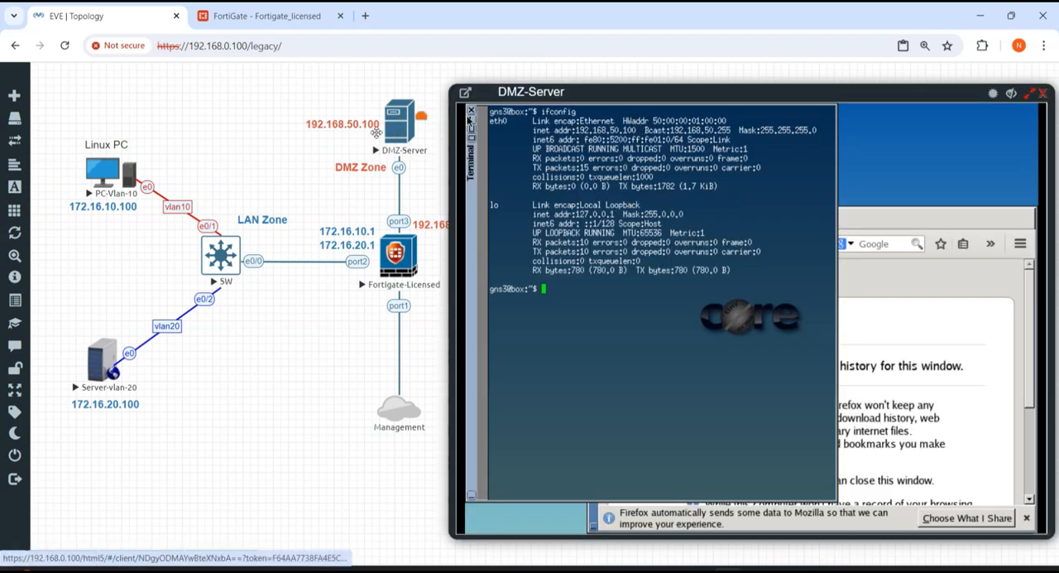
left_click_drag(638, 130, 574, 130)
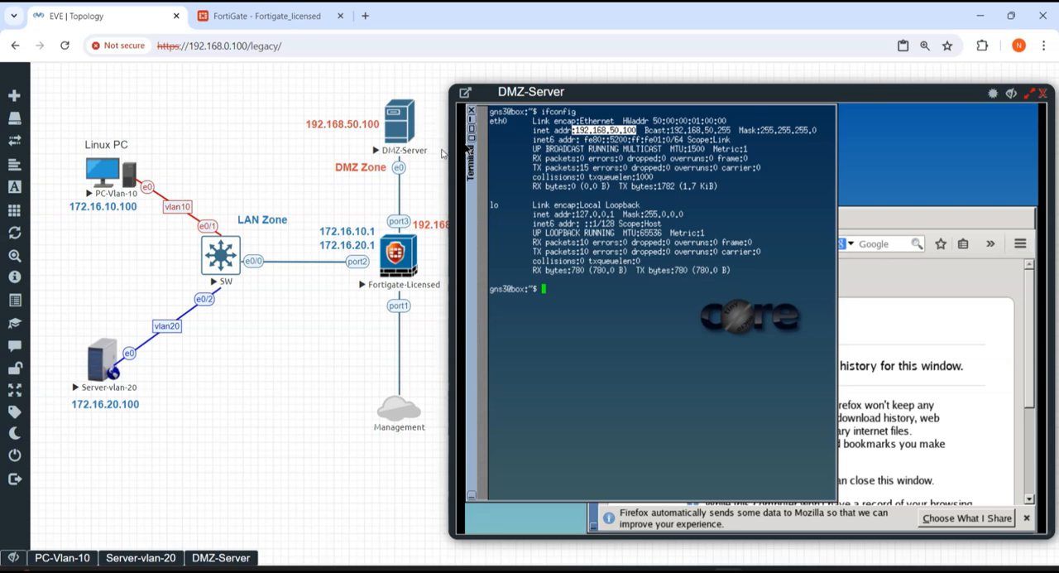
left_click(613, 320)
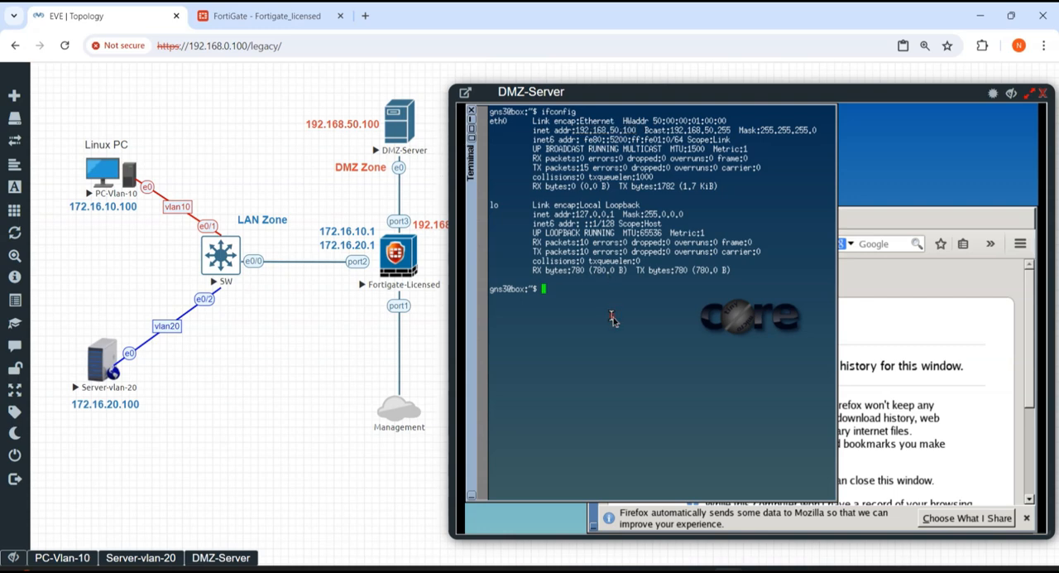
key("Return")
key("Return")
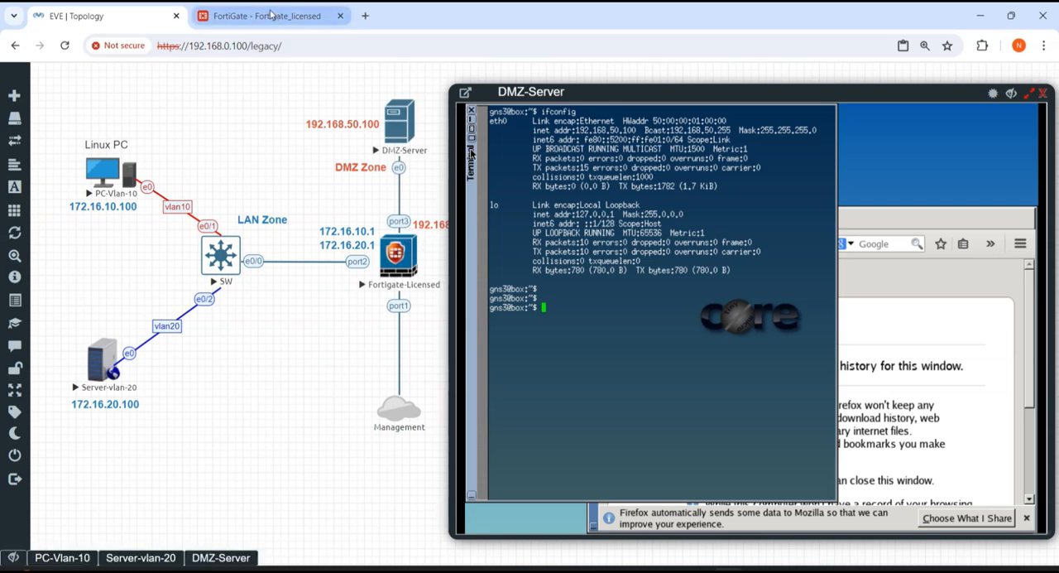
Step: Switch to the FortiGate web interface and open the list of network interfaces
mouse_move(270, 15)
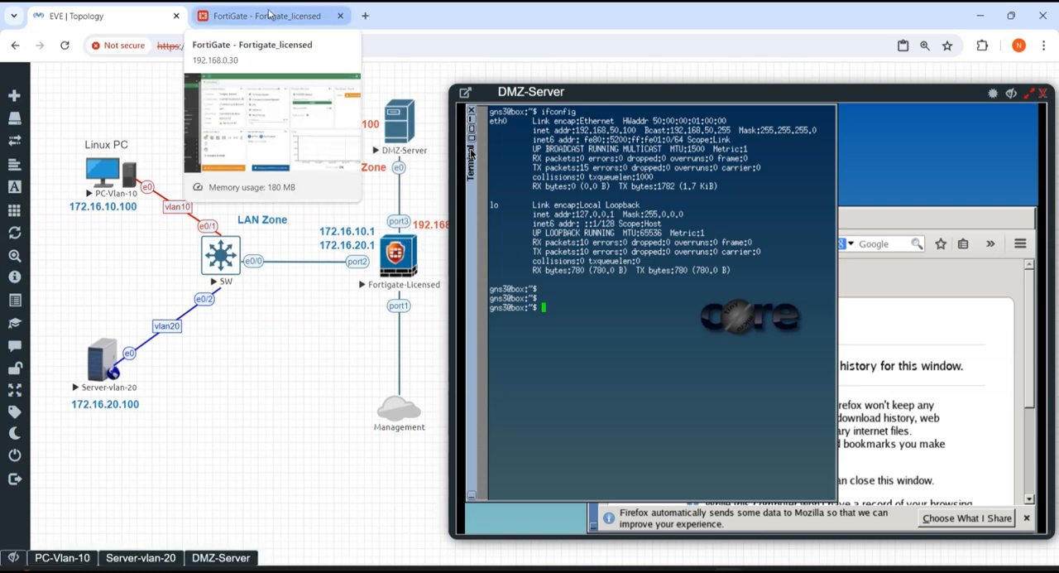
left_click(268, 14)
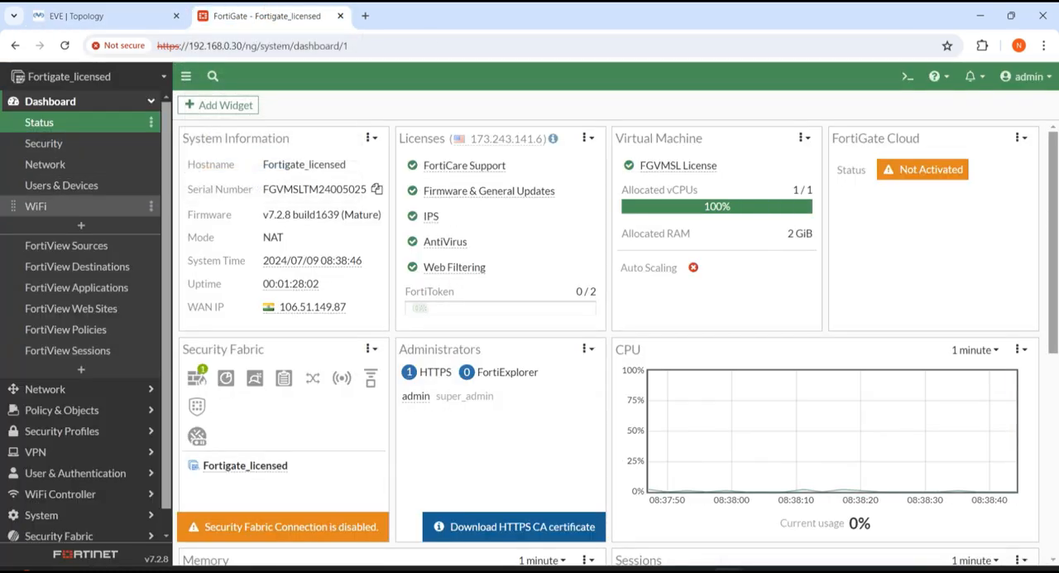
left_click(86, 388)
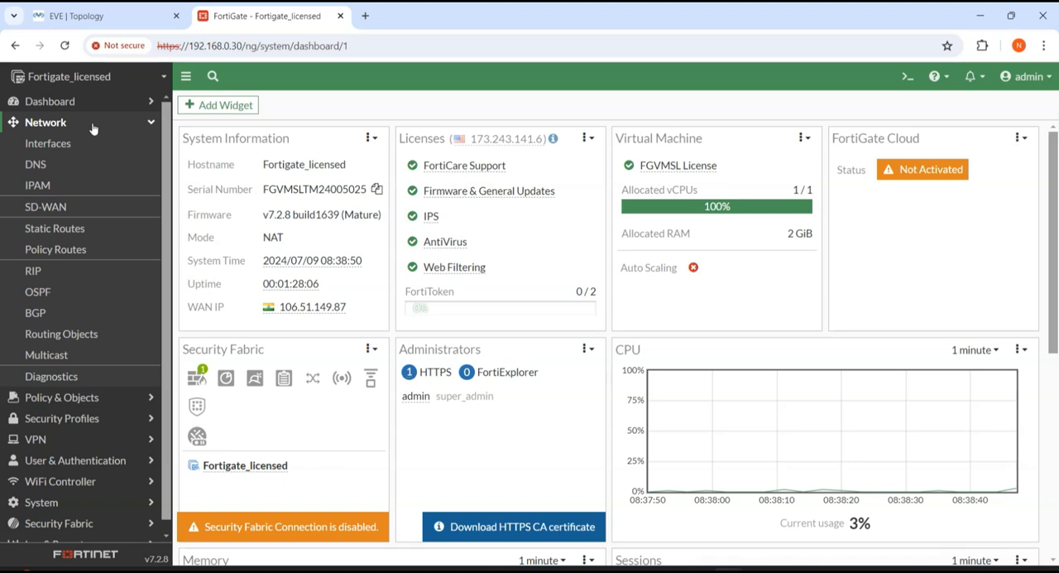
left_click(74, 147)
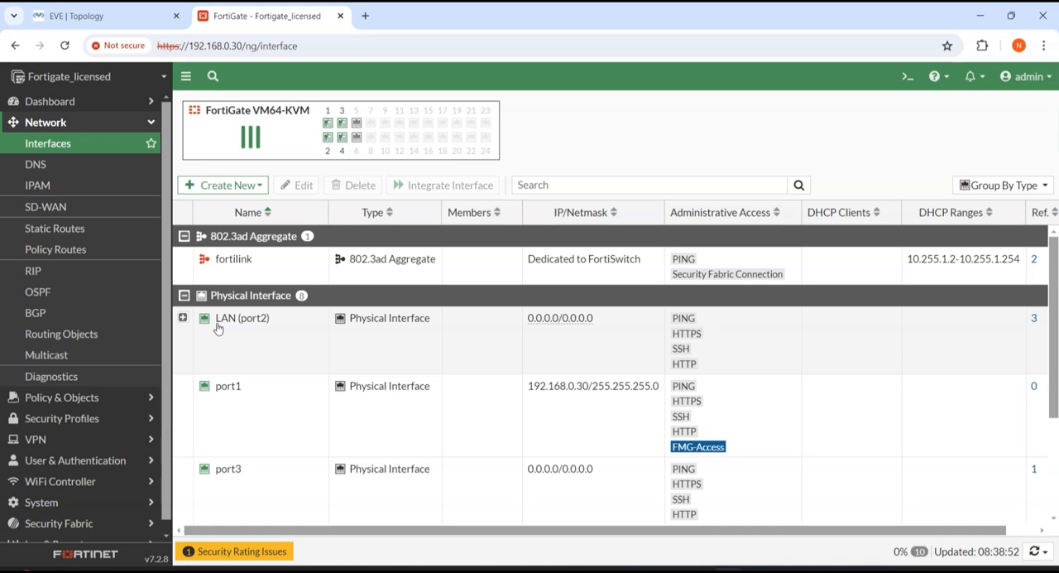
mouse_move(220, 330)
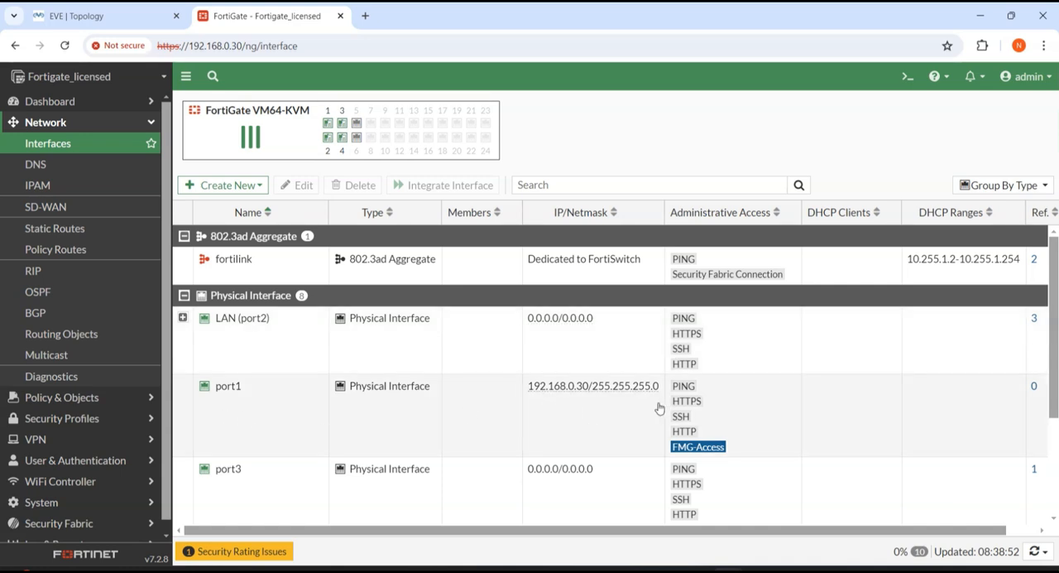
Step: Open the port1 interface for editing and set its alias to MGMT
left_click(230, 411)
double_click(229, 410)
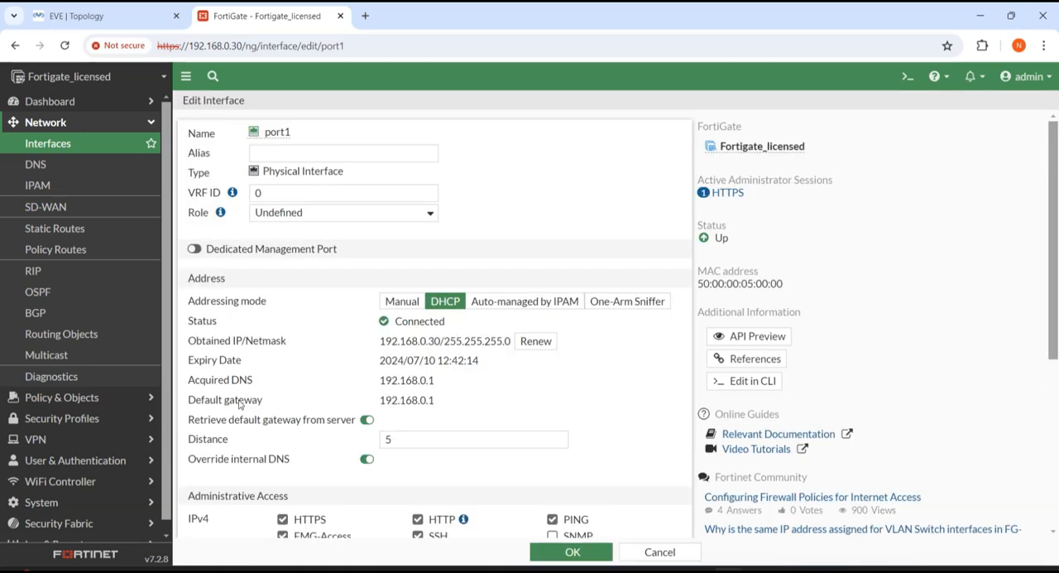
left_click(266, 151)
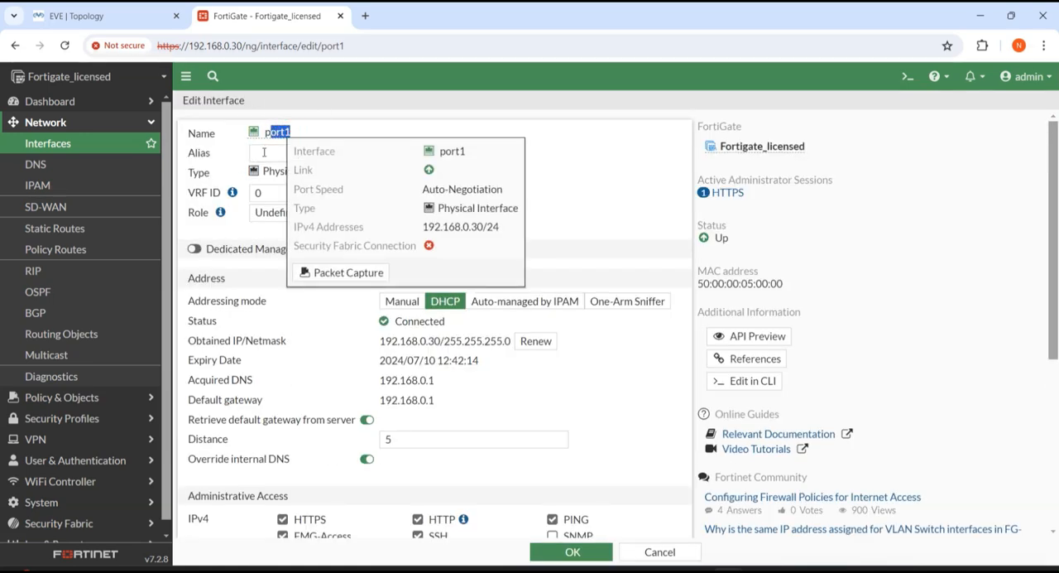
type("MGMT")
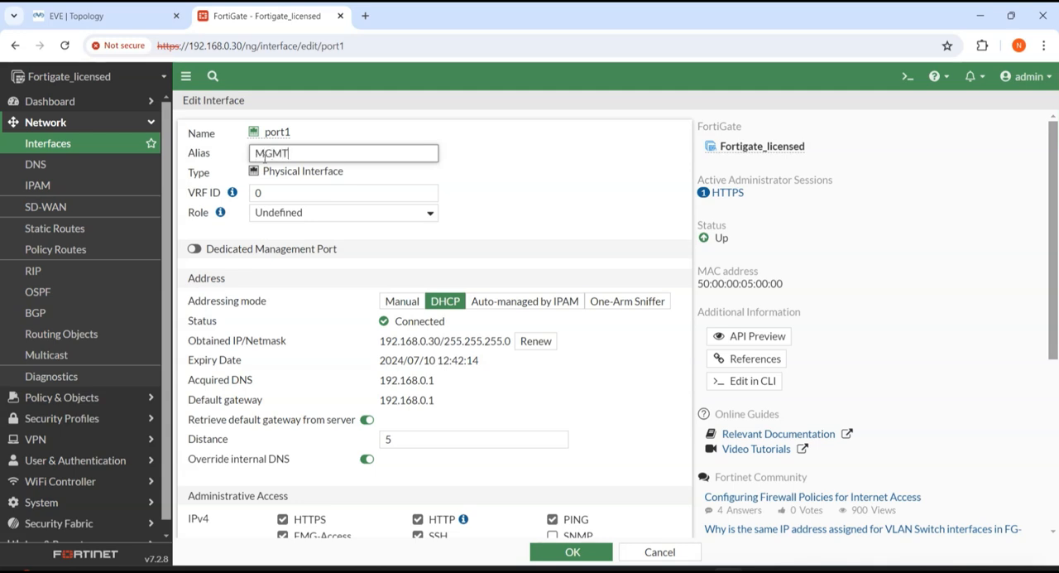
left_click(502, 177)
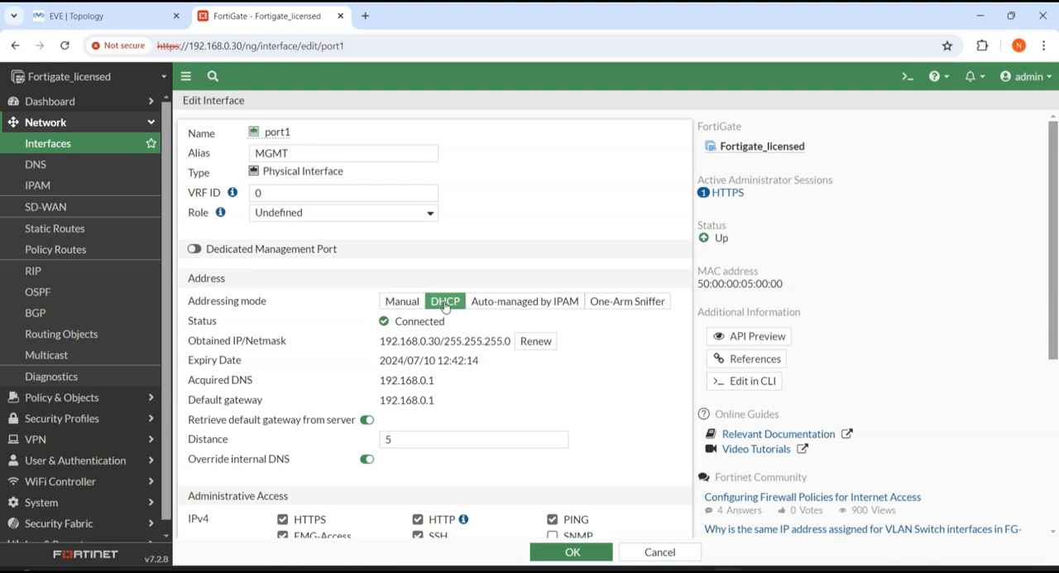
Step: Review port1's DHCP-obtained address and its administrative access options, and save the interface
left_click_drag(382, 341, 508, 341)
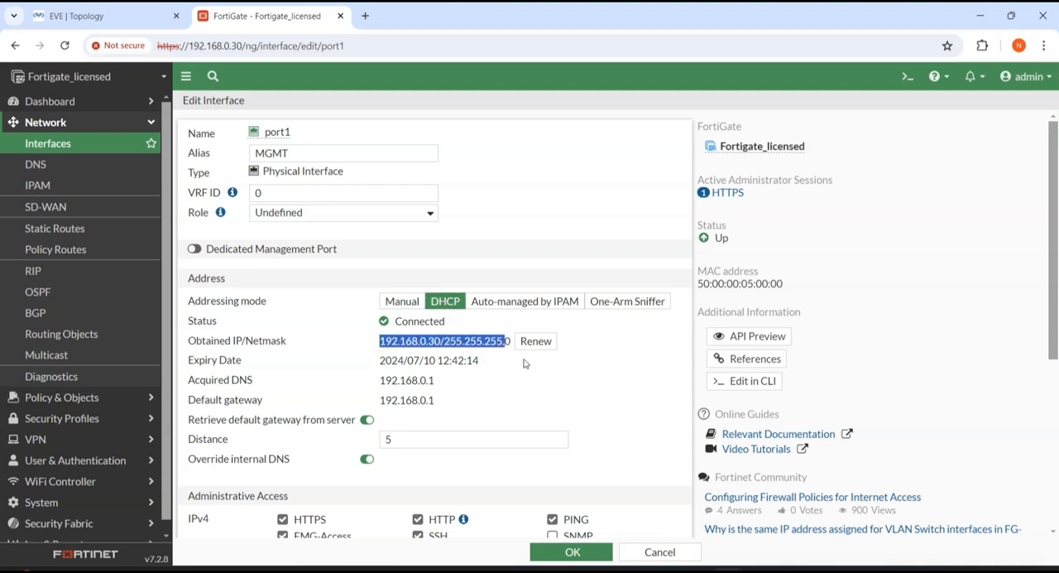
left_click(524, 362)
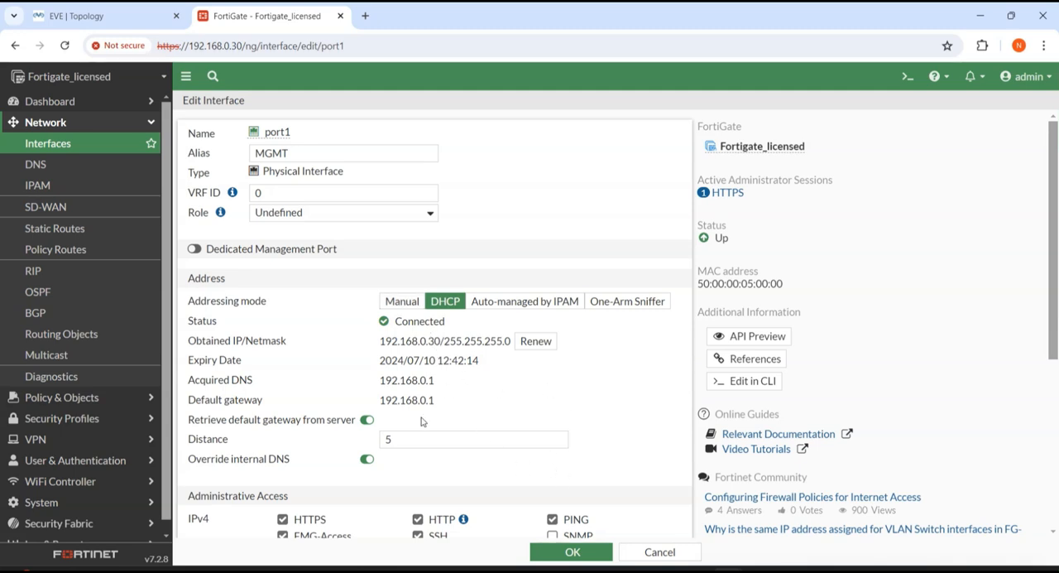
scroll(317, 416, "down", 2)
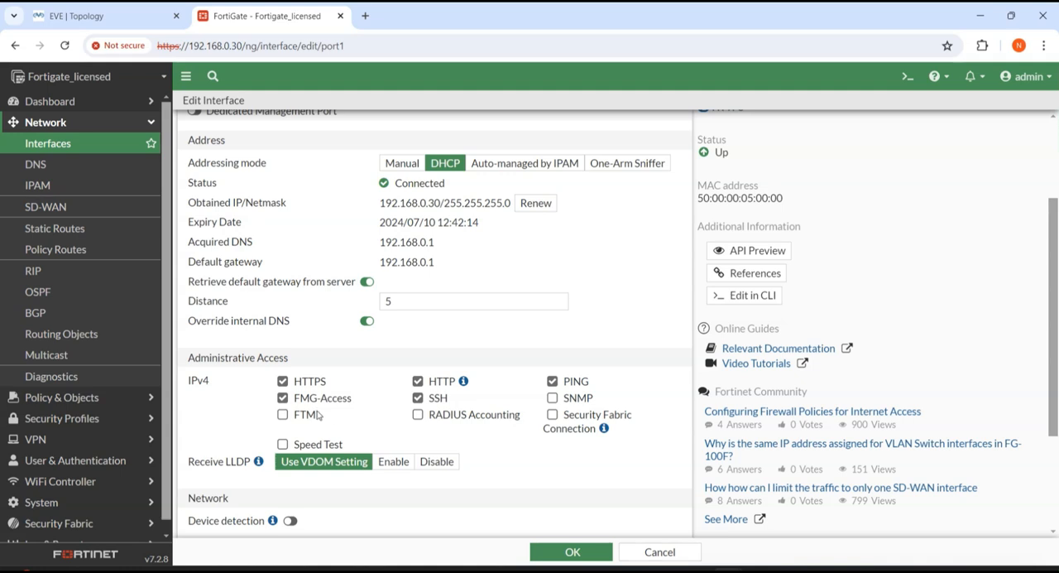
left_click(551, 381)
left_click(559, 553)
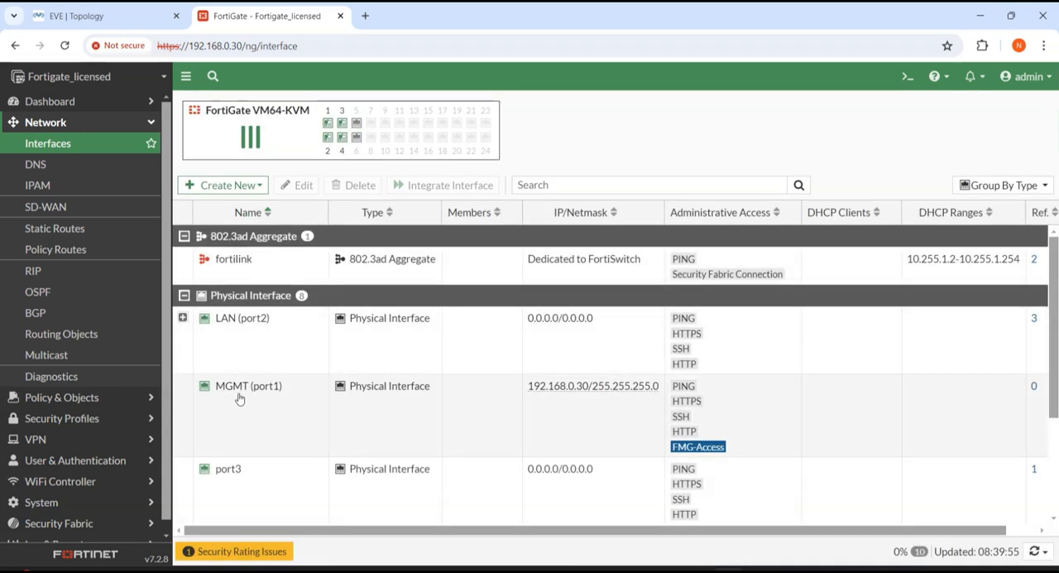
Step: Open the port3 interface for editing and set its alias to DMZ, checking the zone name in the EVE topology
scroll(248, 401, "down", 1)
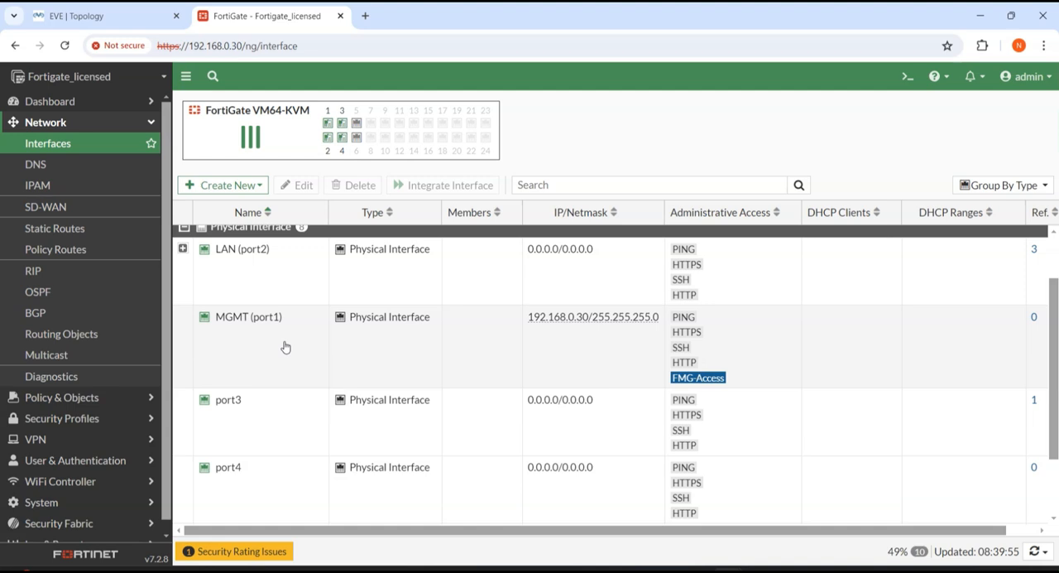
double_click(259, 406)
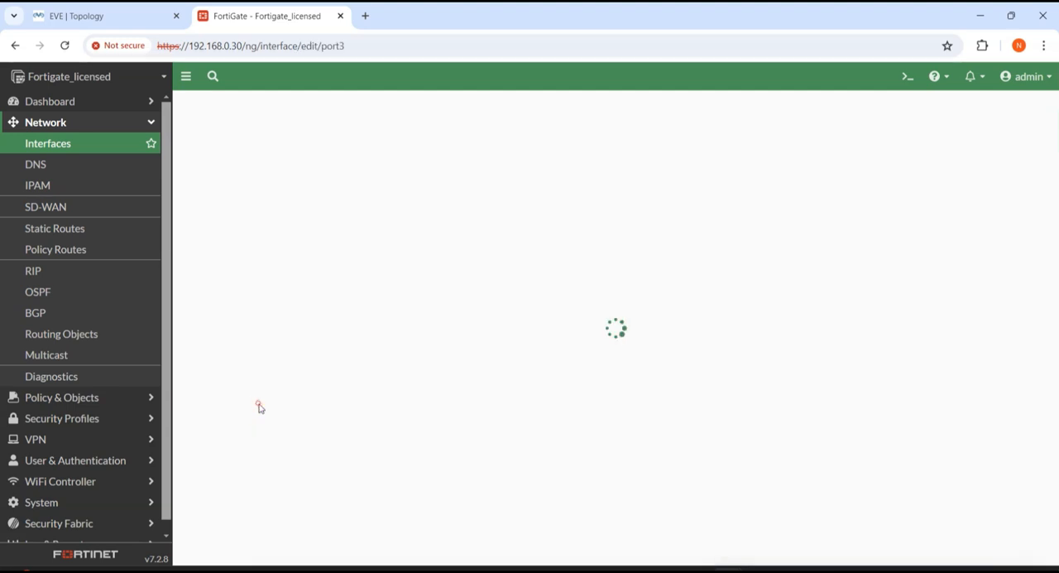
left_click(330, 152)
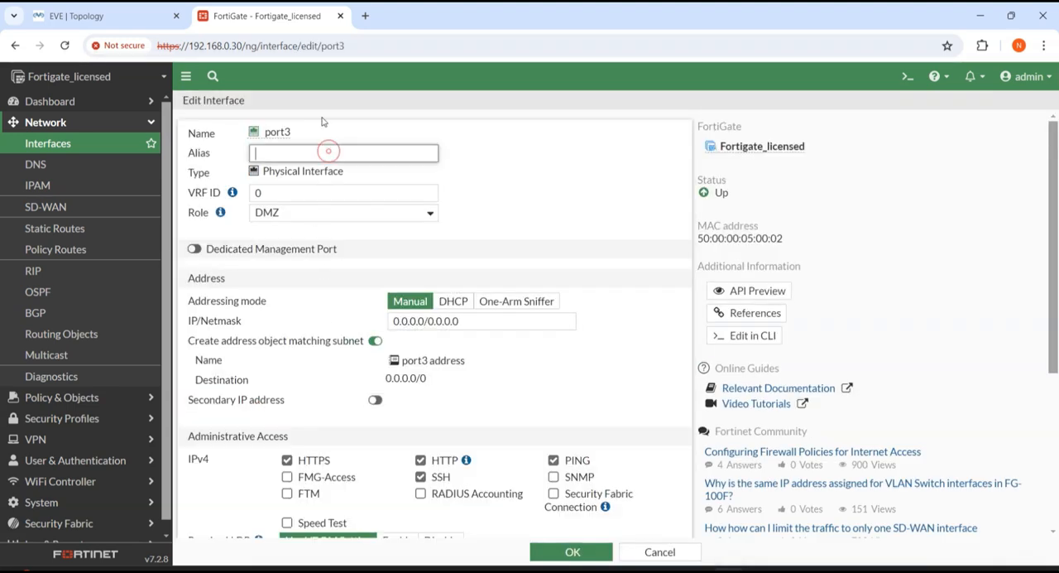
left_click(96, 20)
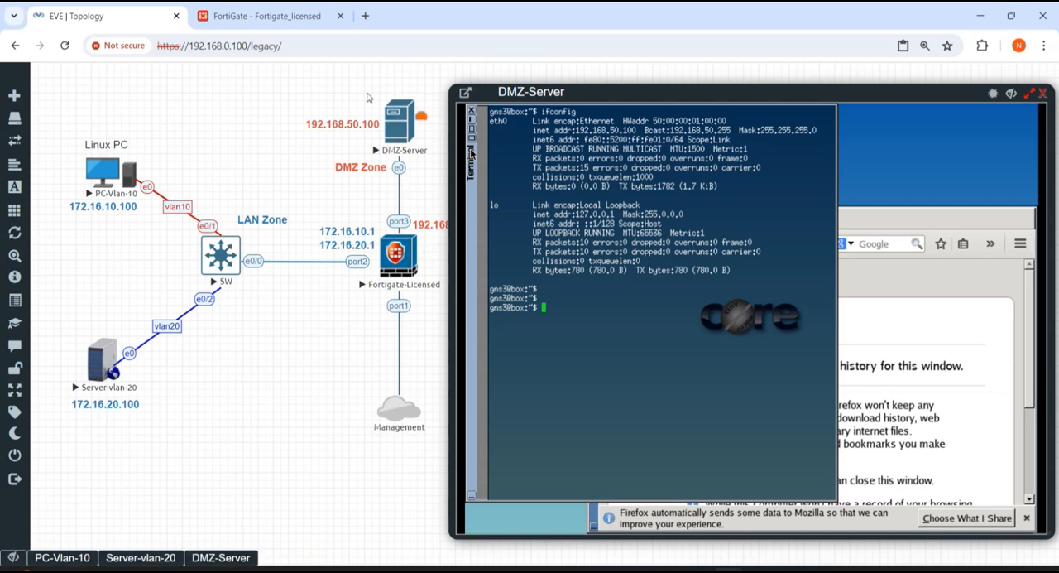
left_click(260, 15)
type("DMZ")
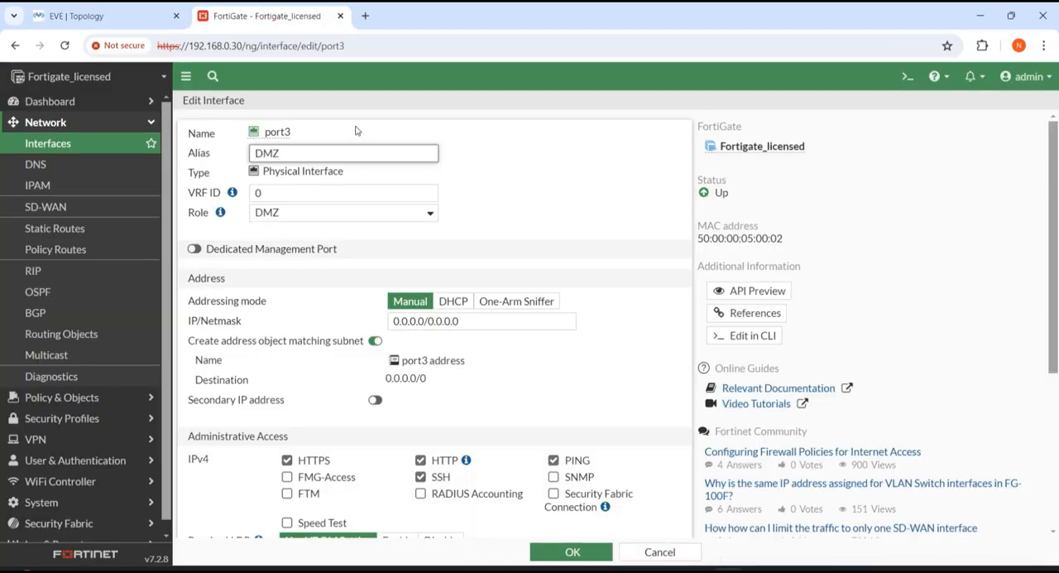
left_click(504, 196)
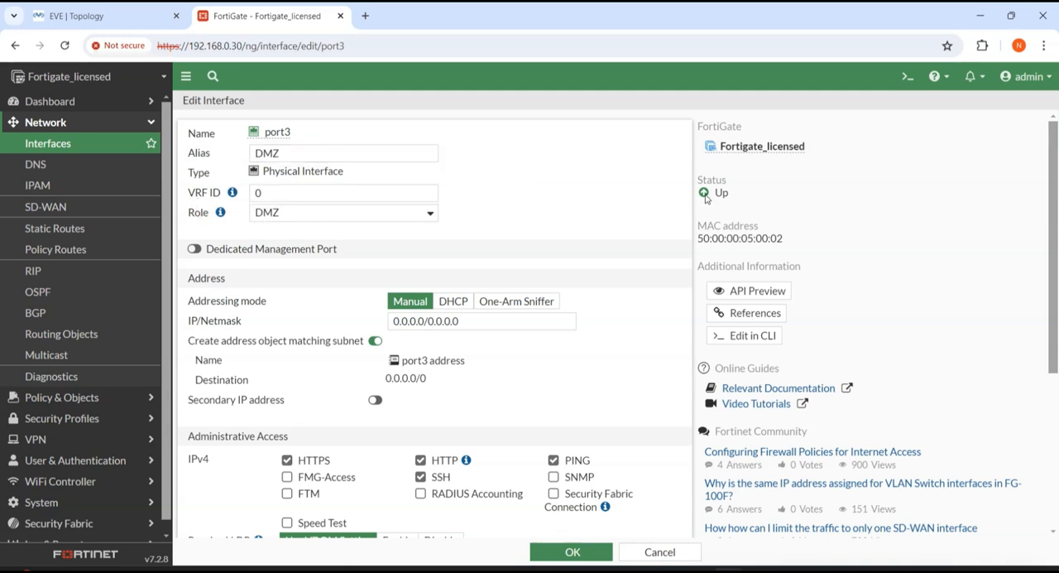
Step: Set port3's manual IP/Netmask to 192.168.50.1/24
scroll(615, 184, "down", 1)
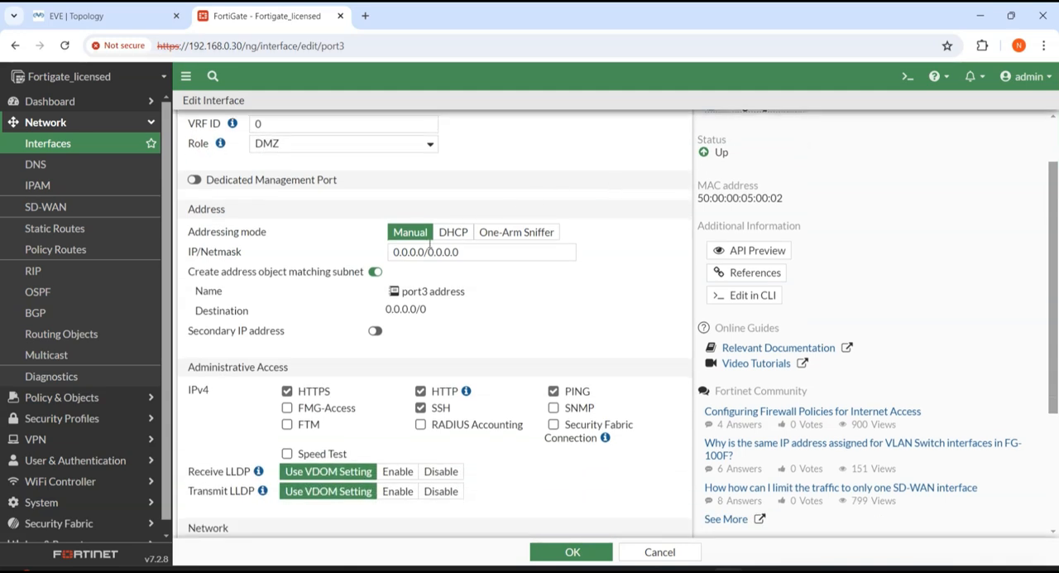
triple_click(470, 251)
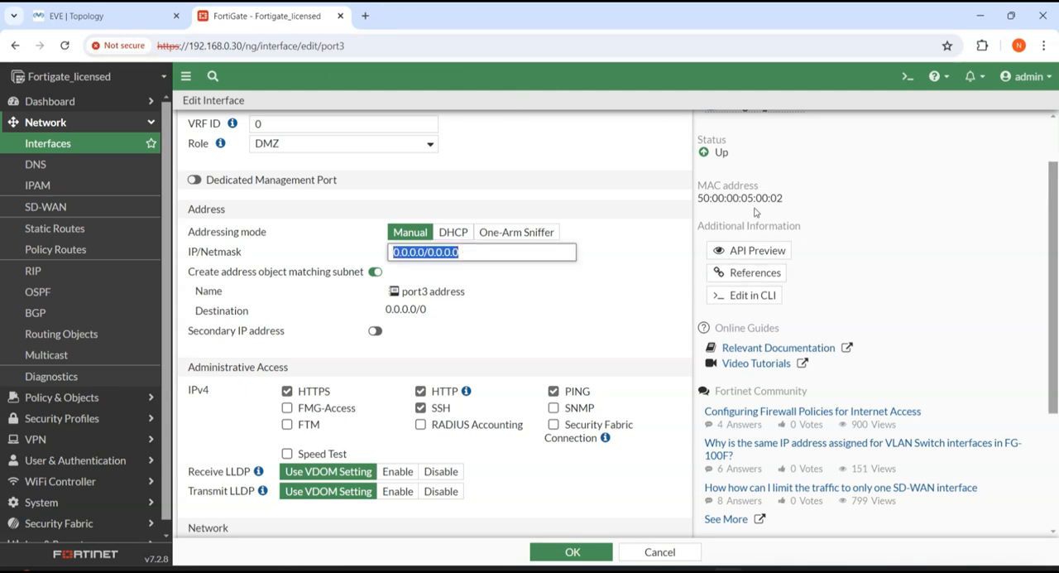
type("192.168.50.1/")
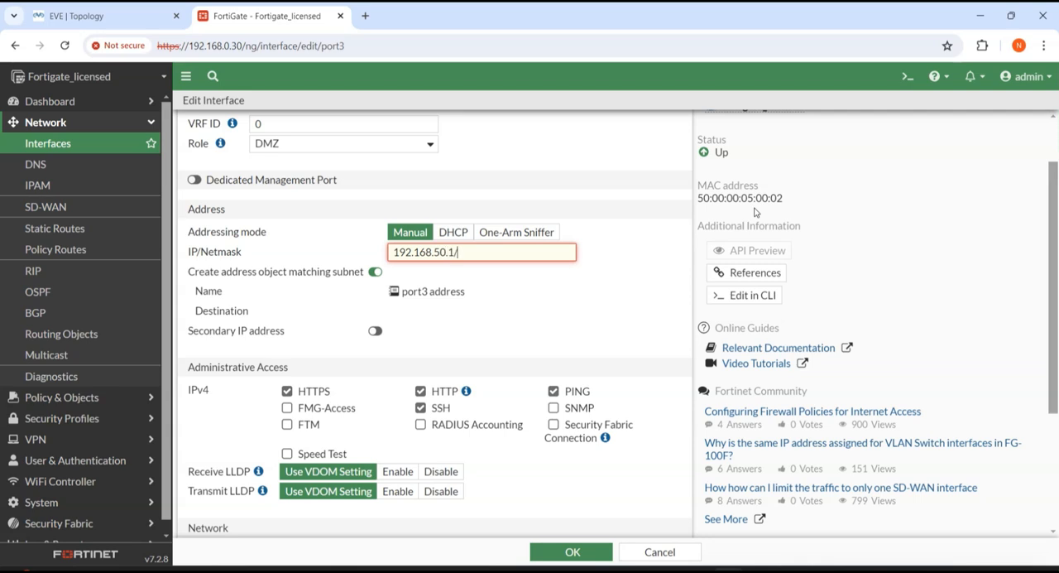
type("24")
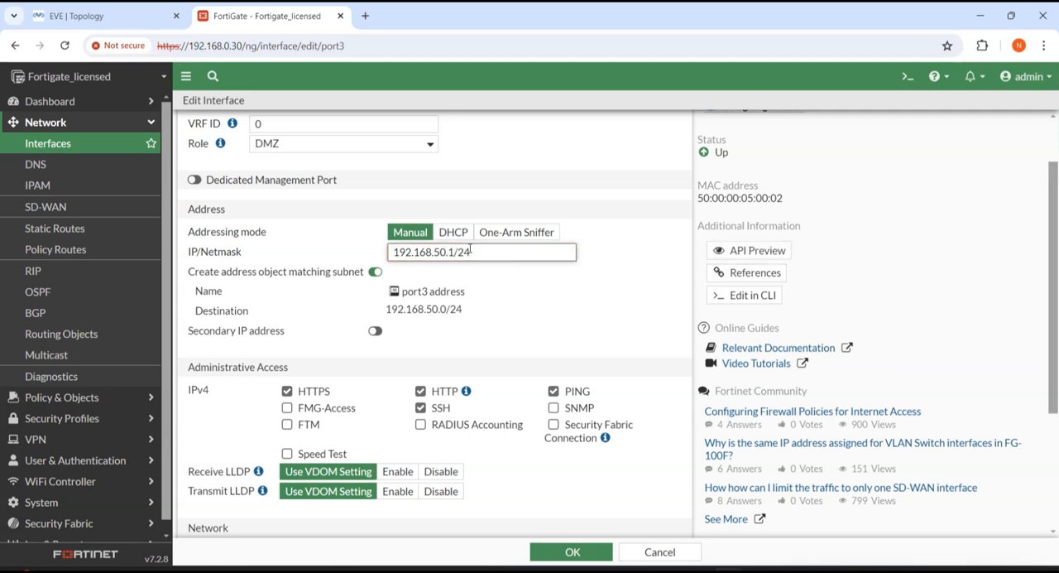
Step: Switch to the EVE topology, shift the DMZ-Server console window and temporarily hide it to check the firewall's port3 address label
left_click(131, 22)
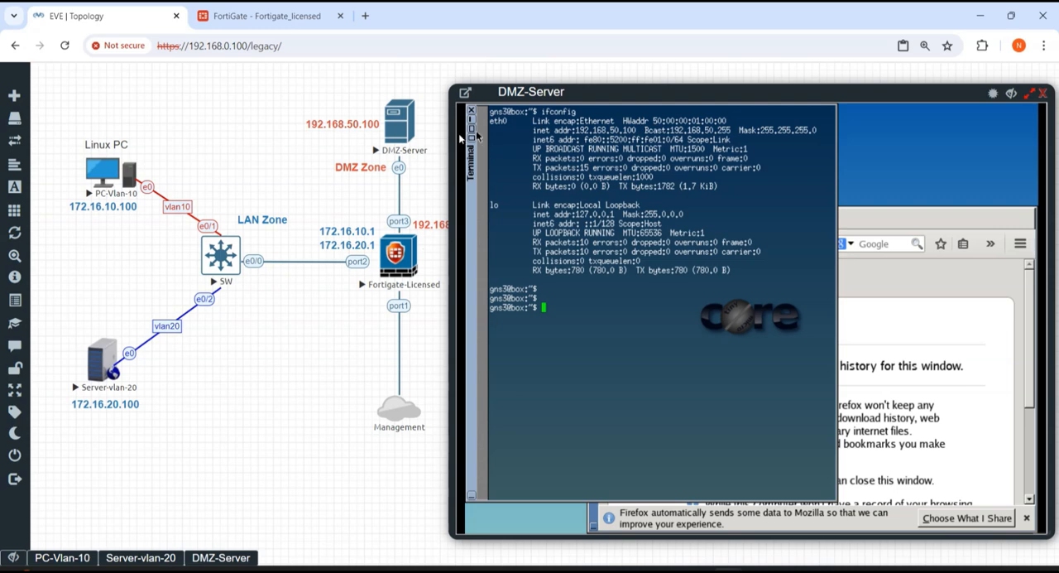
left_click_drag(637, 88, 751, 240)
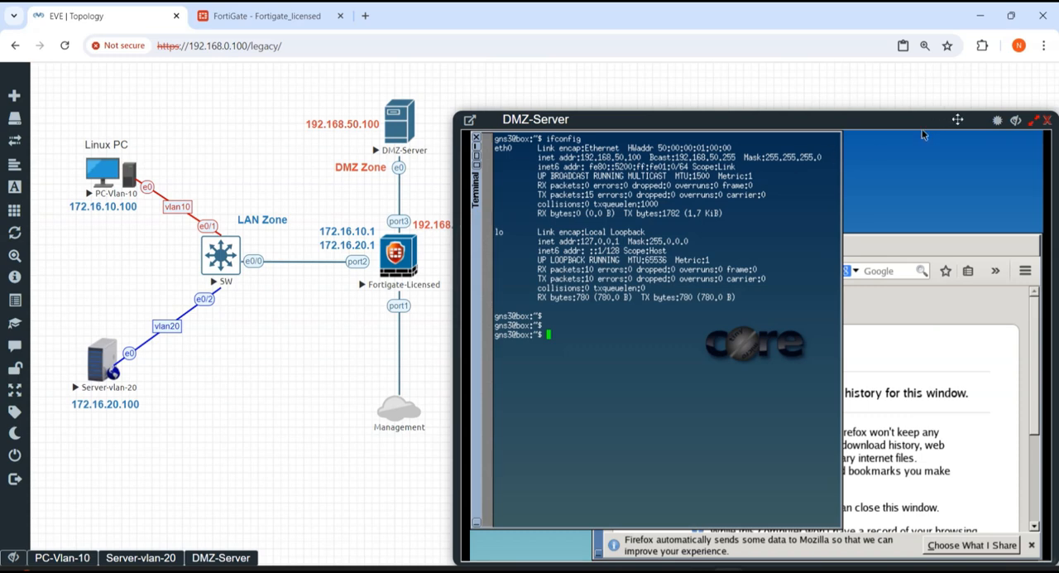
left_click(1014, 121)
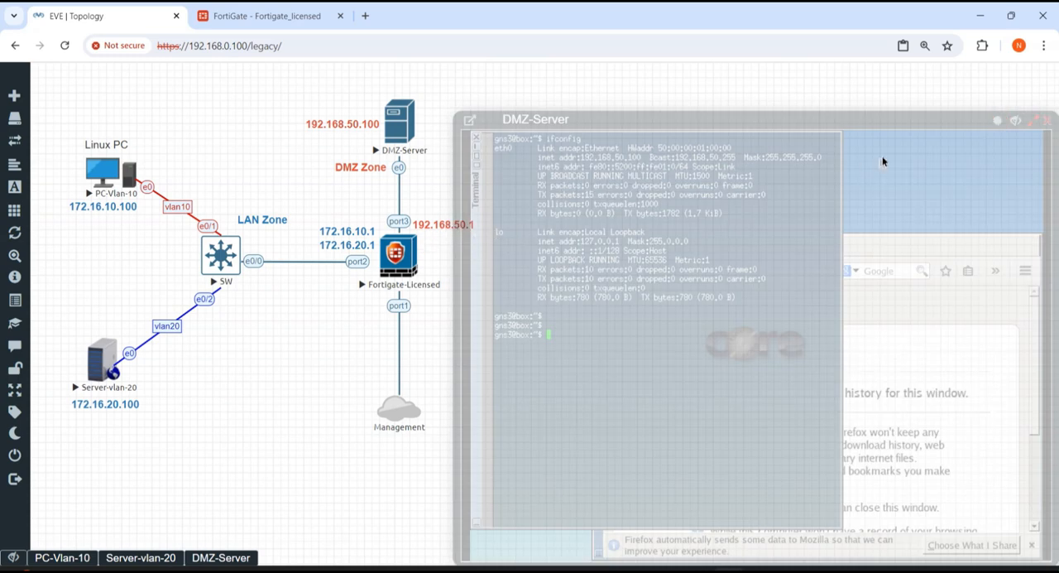
left_click(1015, 123)
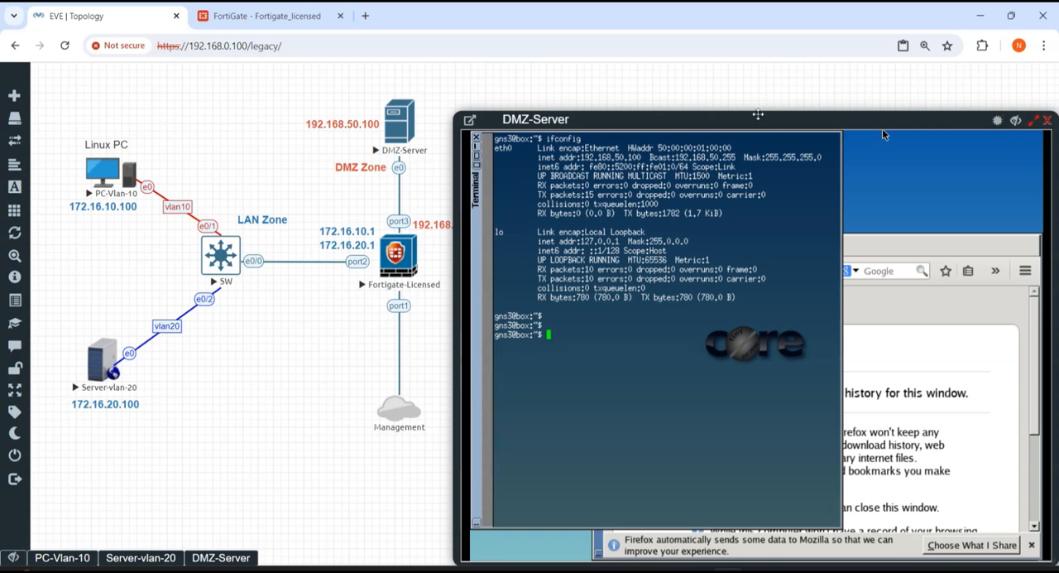
Step: Return to the FortiGate page, save the port3 interface settings, and open the CLI console
left_click(248, 16)
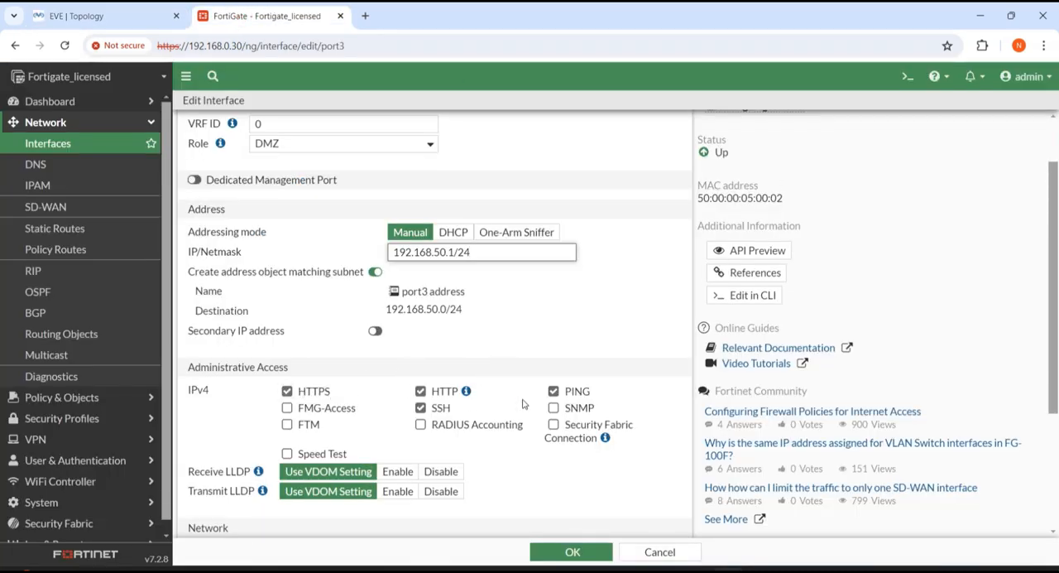
left_click(575, 551)
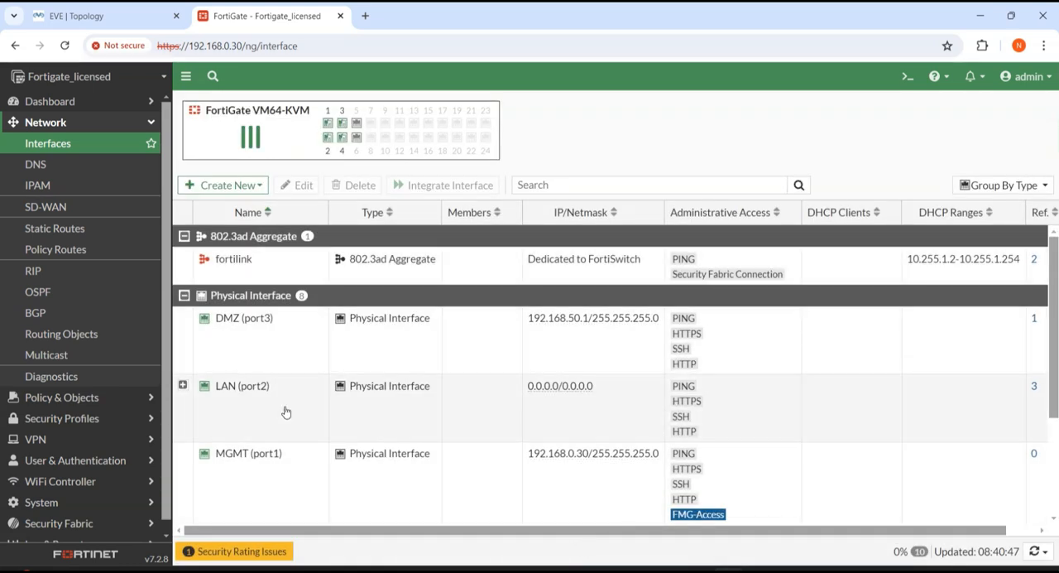
scroll(286, 411, "down", 1)
scroll(285, 411, "up", 1)
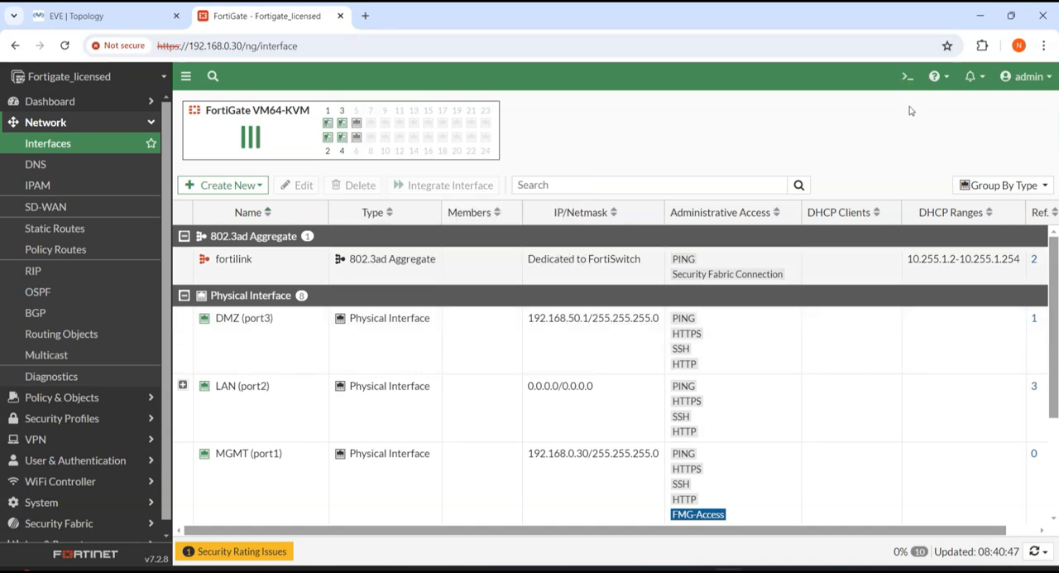
left_click(907, 76)
Step: Switch to the EVE topology, ping 192.168.50.1 from the DMZ-Server terminal, and stop the ping
left_click(149, 15)
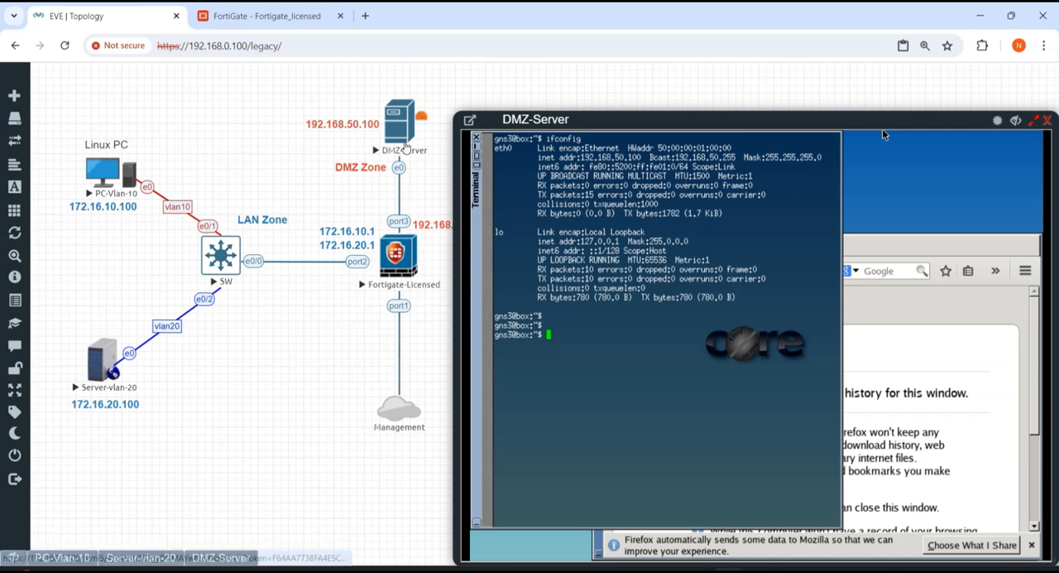
left_click(403, 137)
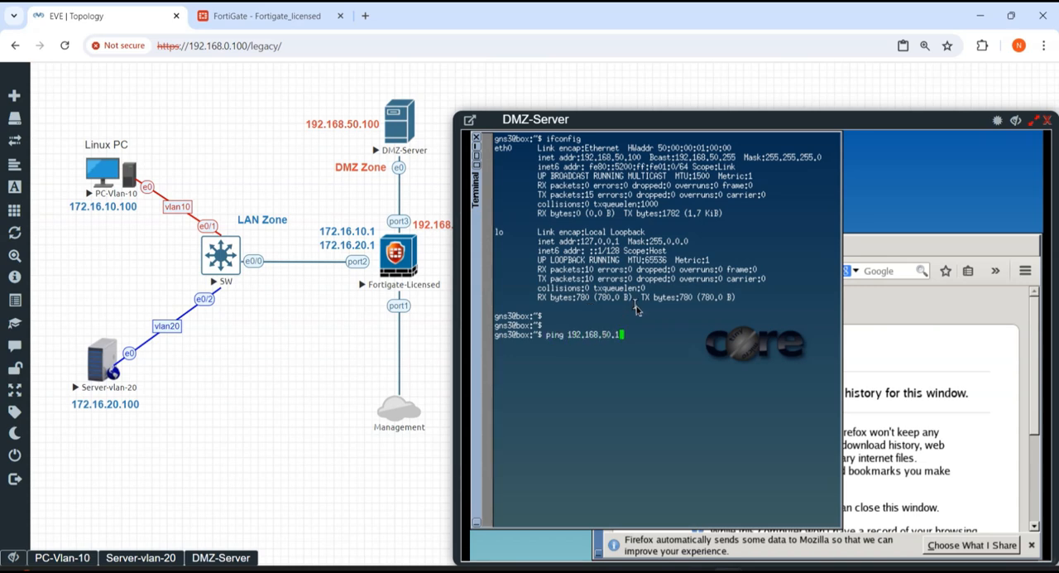
key("Return")
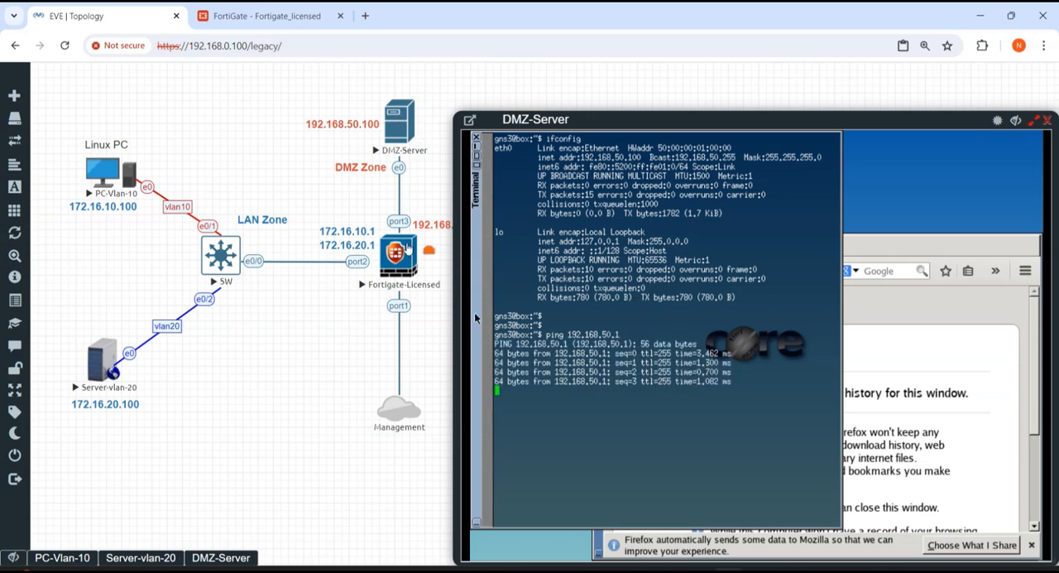
key("ctrl+c")
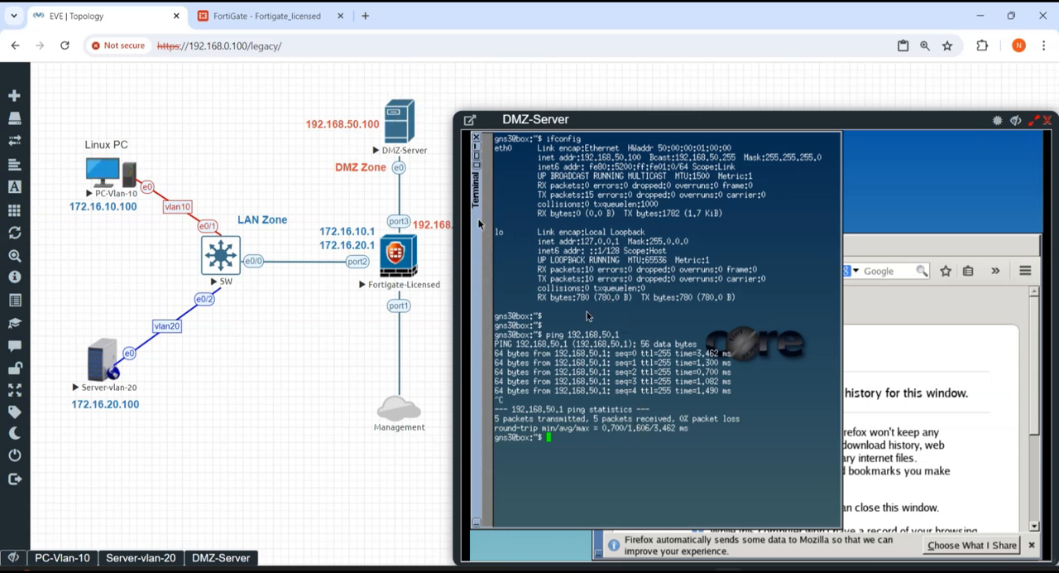
Step: Ping PC-Vlan-10 at 172.16.10.100 from the DMZ-Server terminal
key("Return")
key("Return")
key("Return")
type("ping 172.")
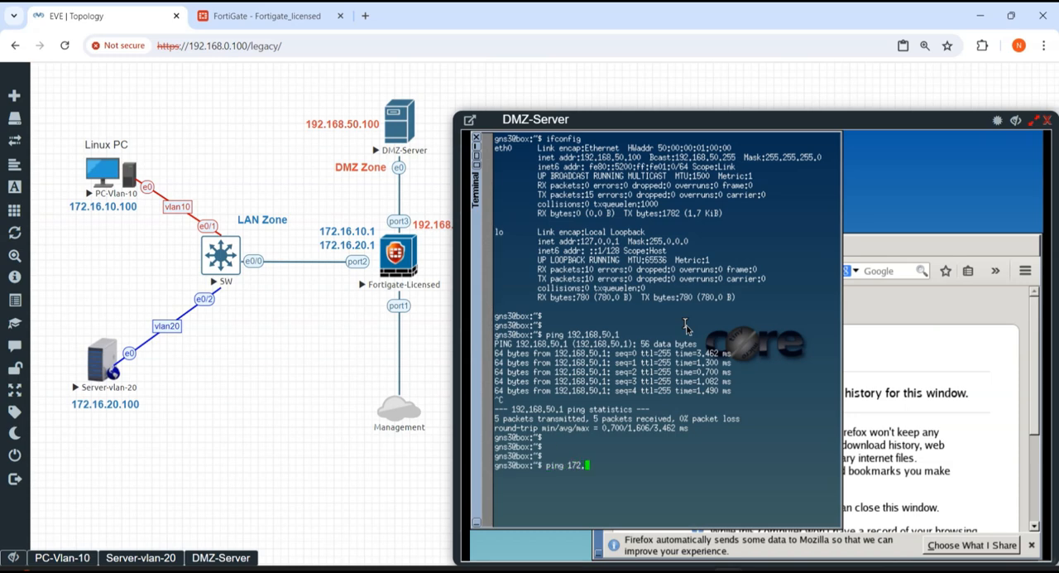
type("16.10.100")
key("Return")
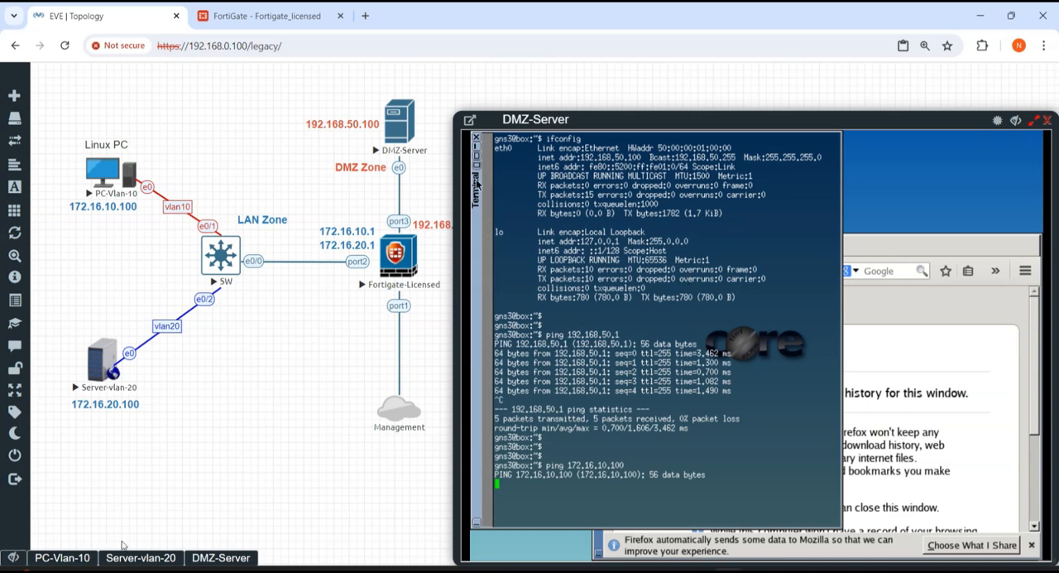
Step: Bring up the PC-Vlan-10 console and ping 192.168.50.100 from its terminal
left_click(61, 558)
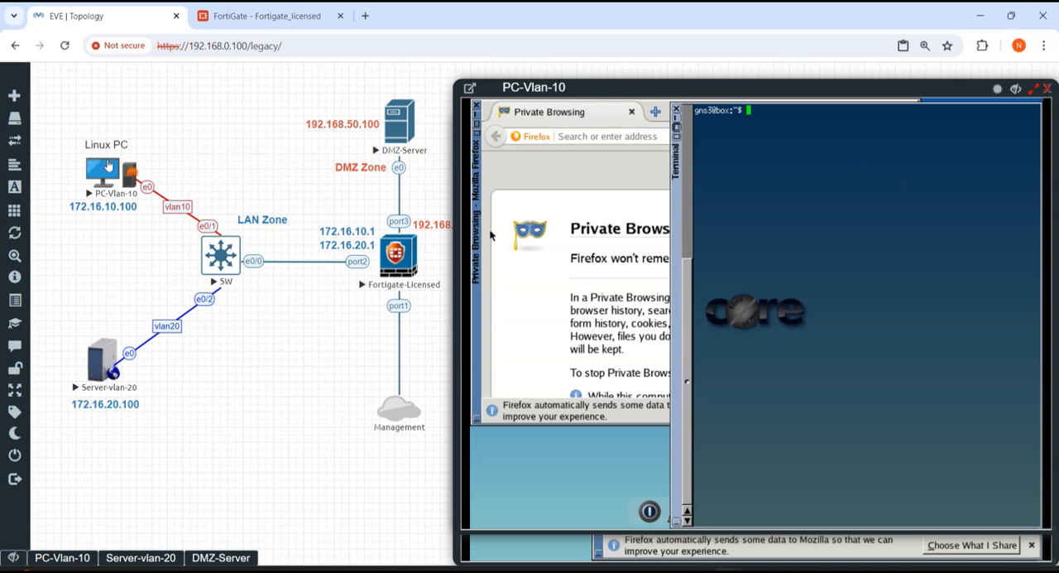
left_click(825, 200)
type("ping 192.168.50.100")
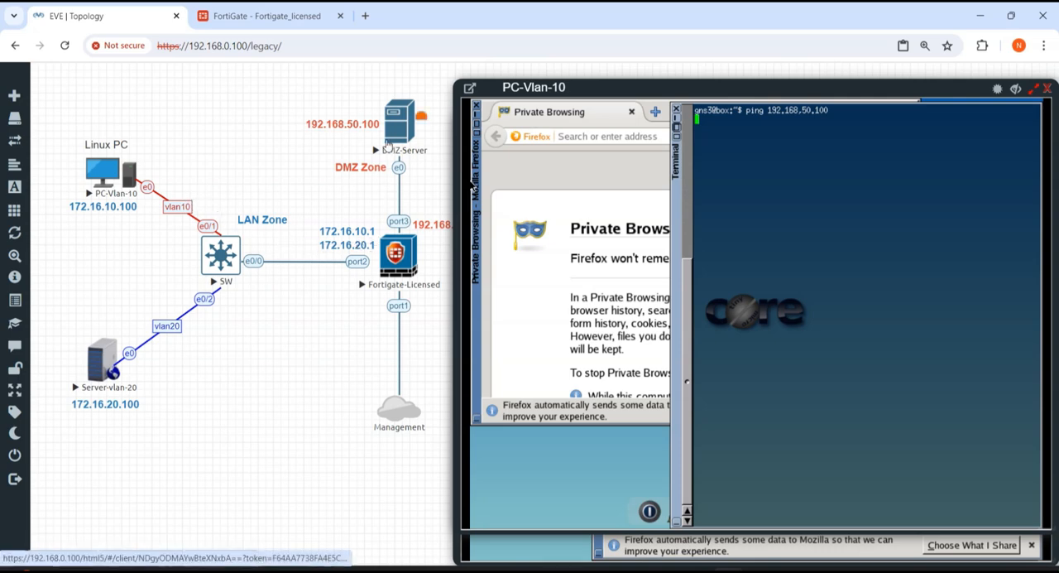
Step: Run execute ping 192.168.50.100 in the FortiGate CLI console and close the console
left_click(276, 20)
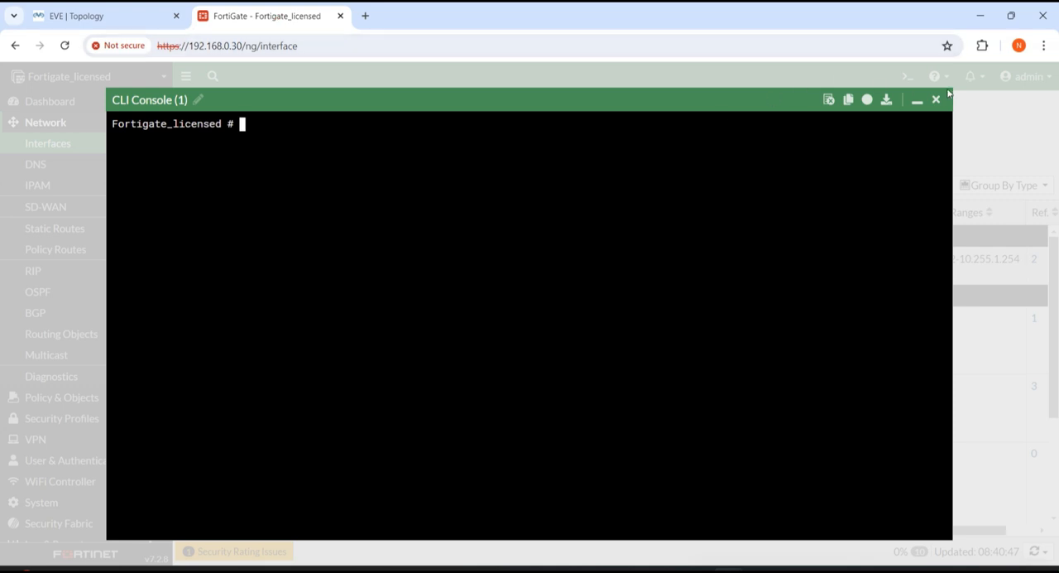
left_click(87, 10)
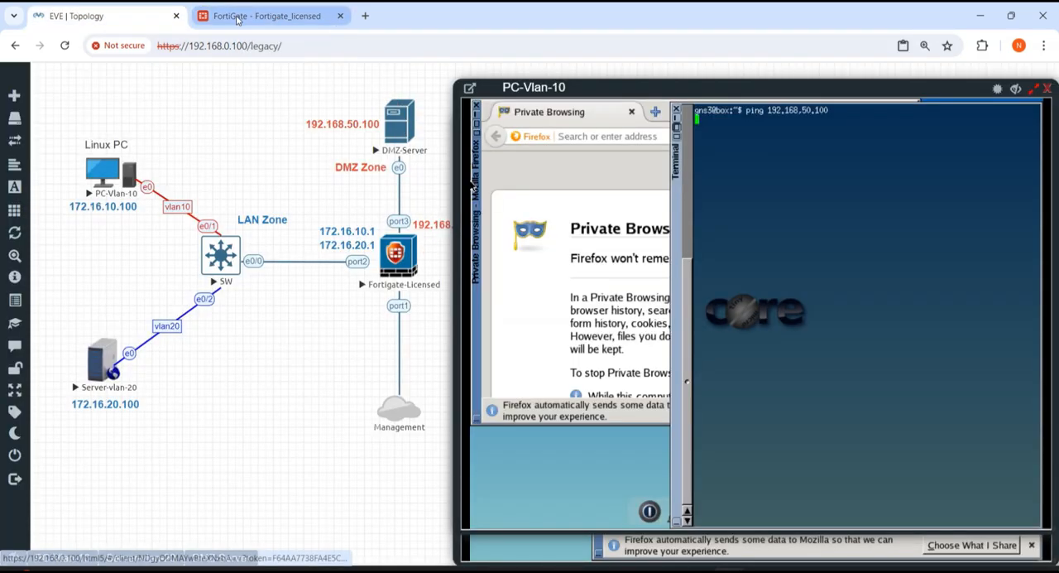
key("ctrl+Tab")
type("execute pn")
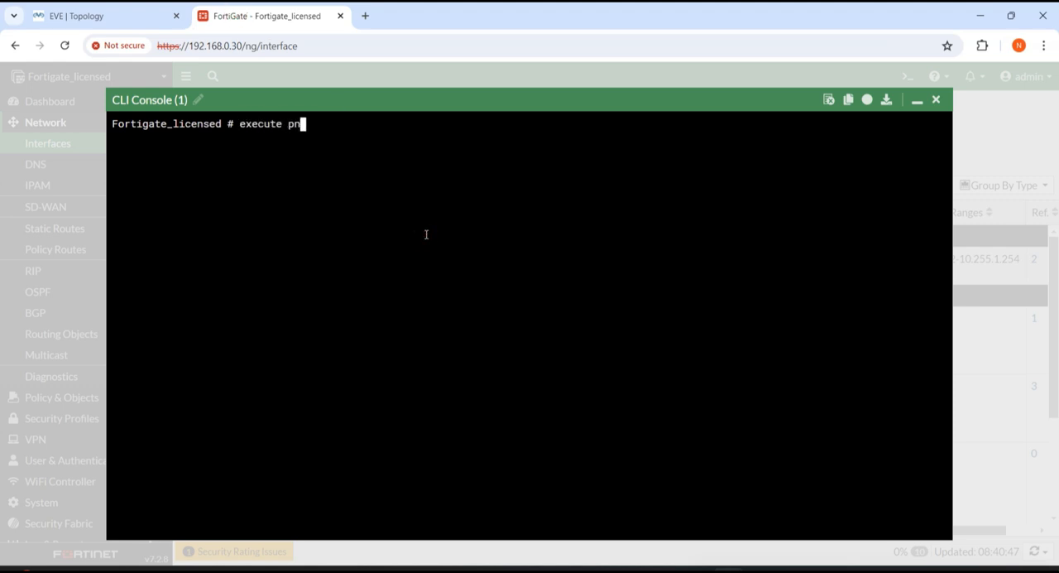
key("BackSpace")
type("ing 192.168.50.100")
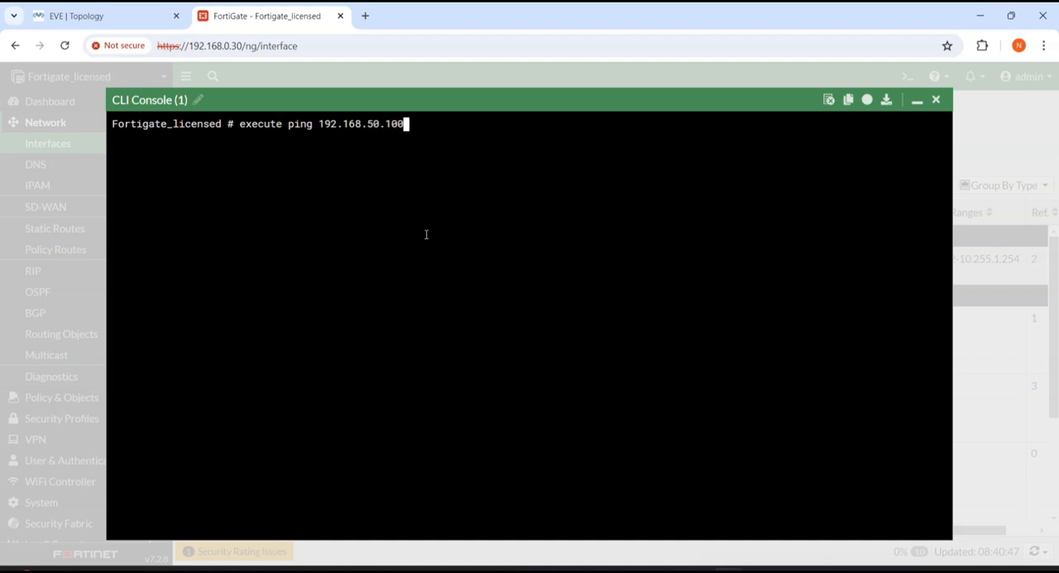
key("Return")
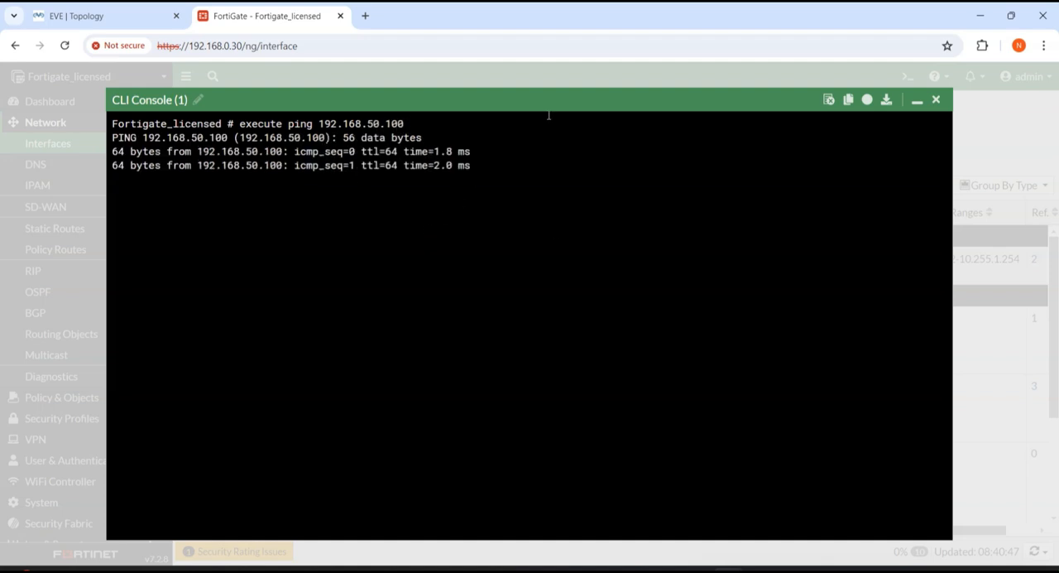
left_click(936, 100)
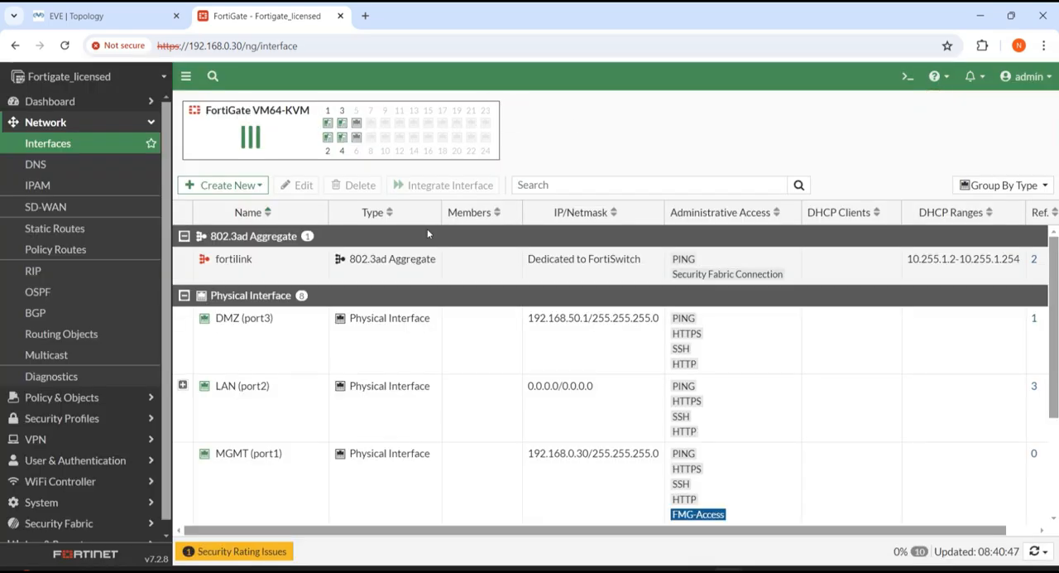
Step: Open the firewall policy list, review the Implicit Deny rule, and check the traffic path in the EVE topology
left_click(67, 398)
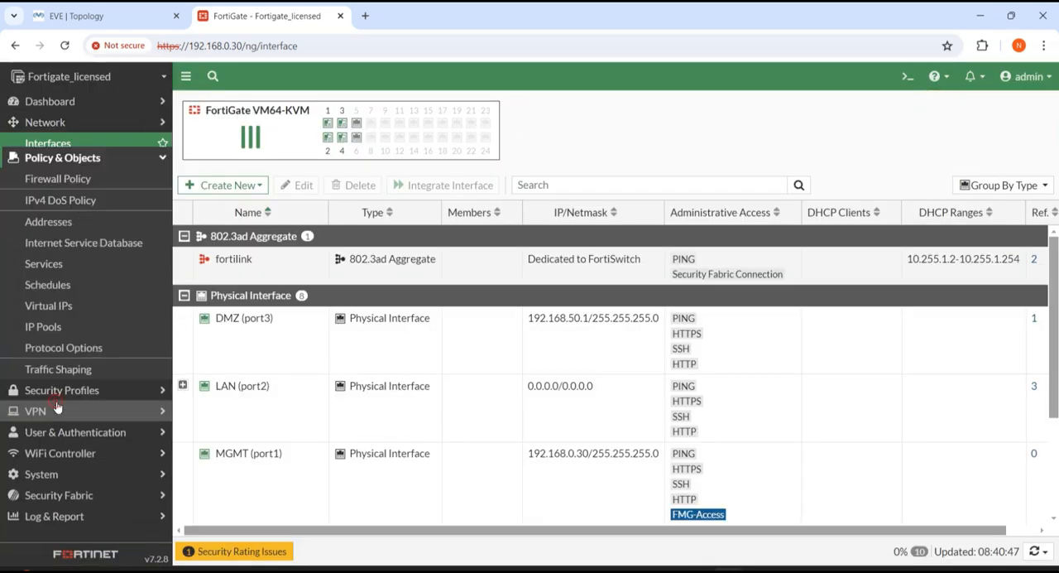
left_click(43, 150)
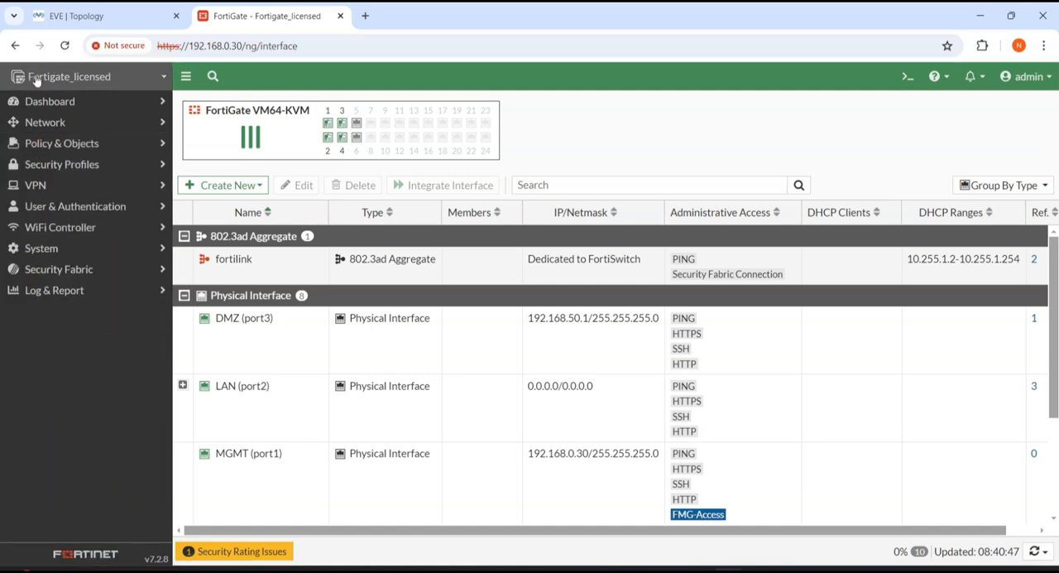
left_click(121, 146)
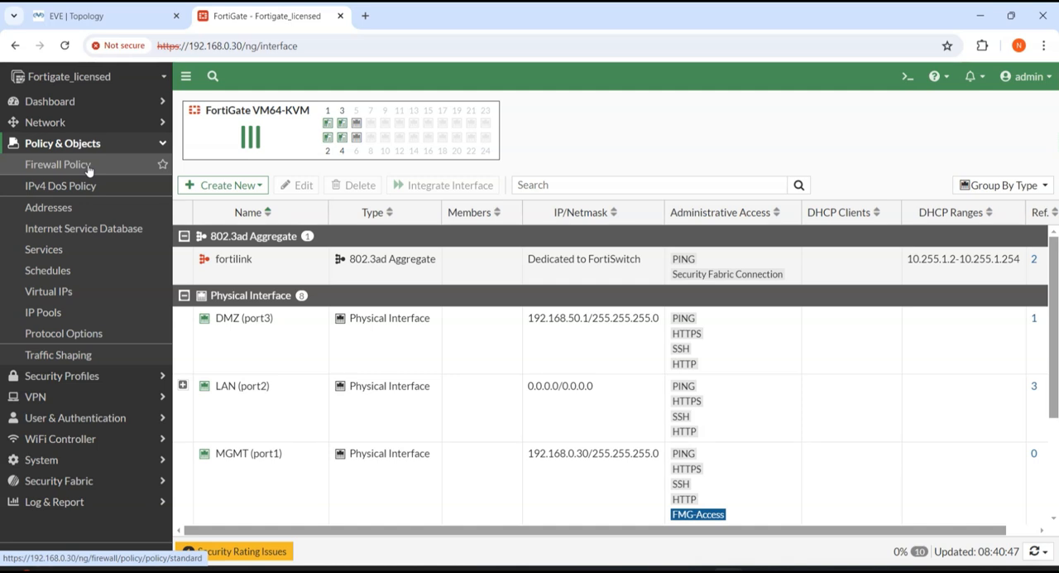
left_click(86, 169)
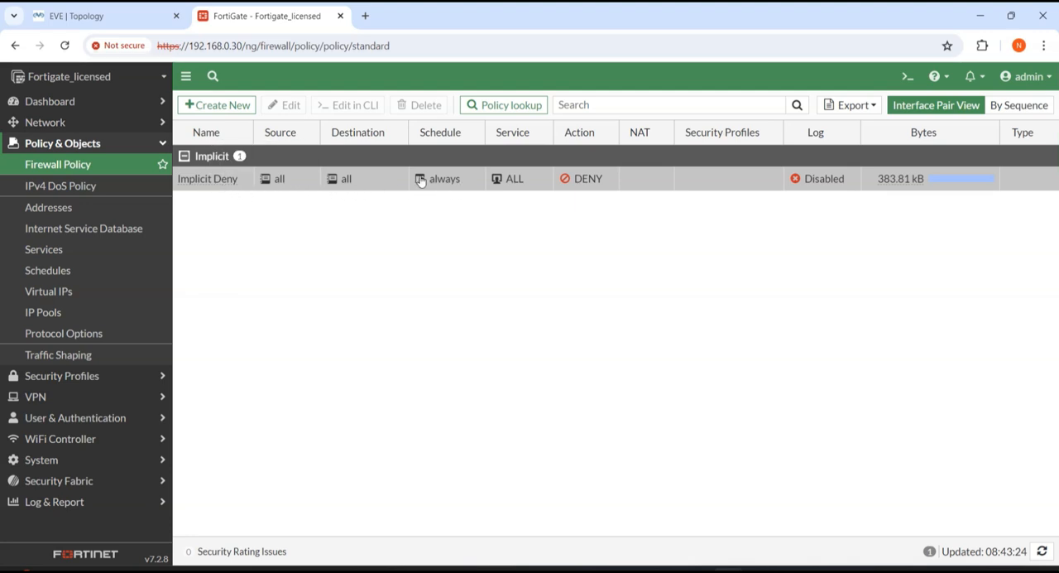
mouse_move(416, 180)
left_click(133, 18)
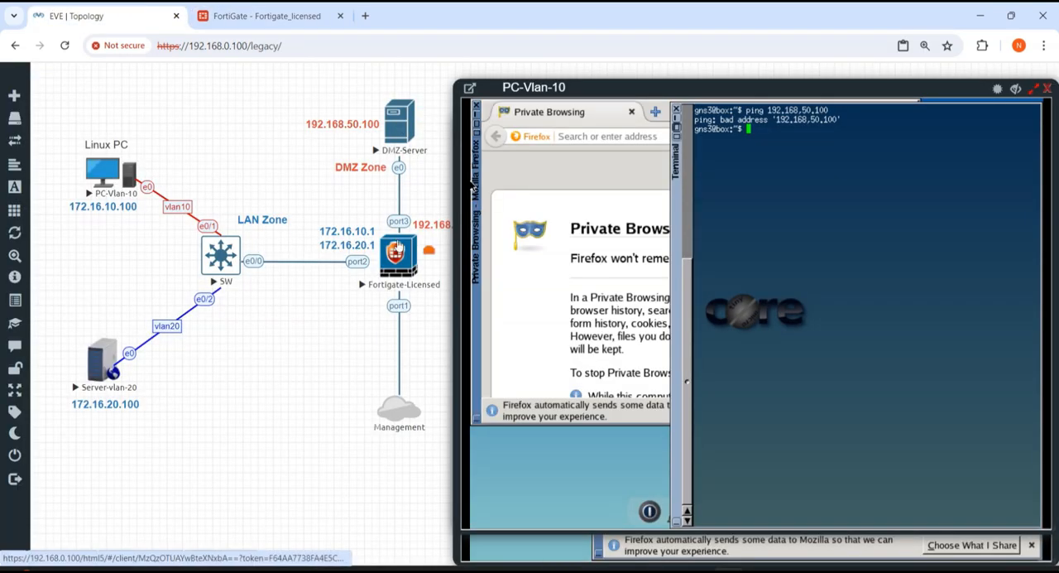
Step: Return to the FortiGate page and start a new firewall policy named Vlan10-to-DMZ
left_click(248, 16)
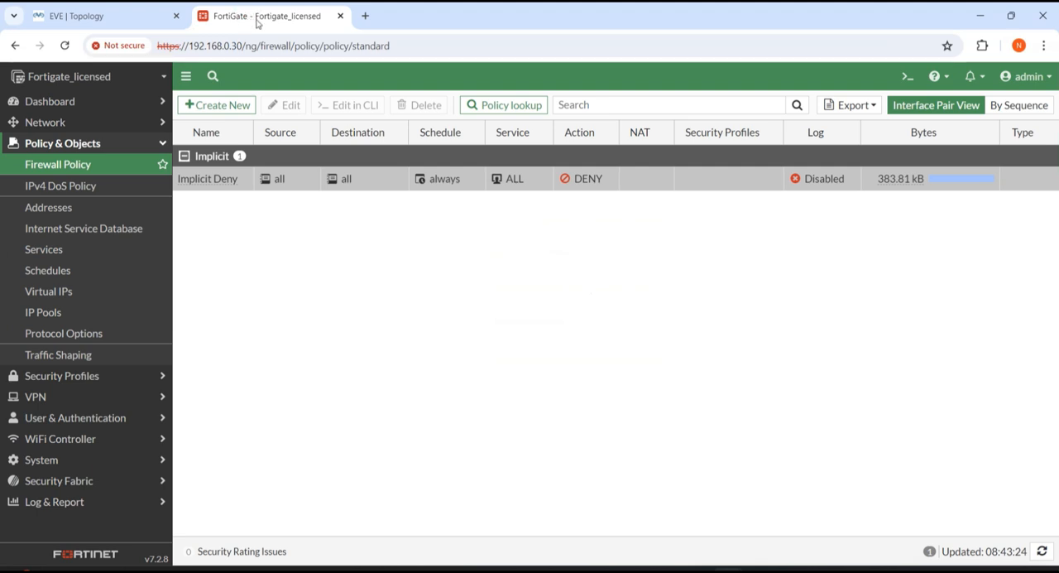
left_click(218, 105)
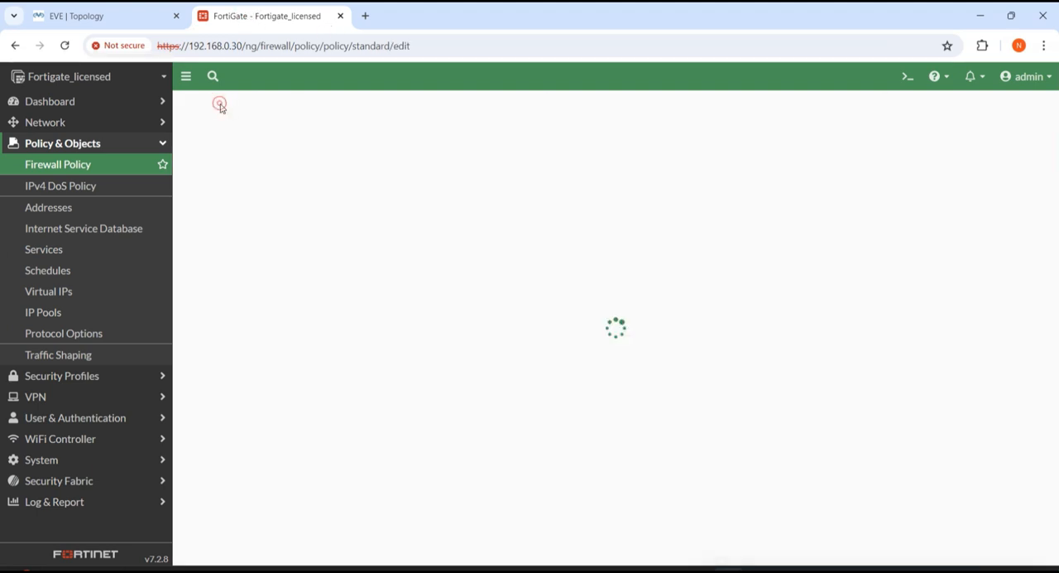
left_click(350, 144)
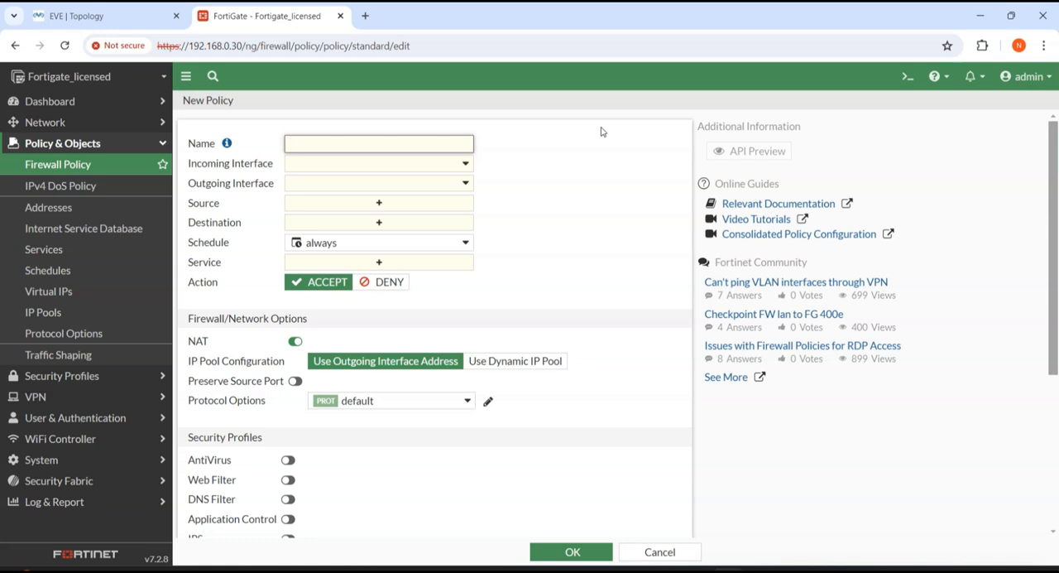
type("Vlan10-to-DMZ")
Step: Check the FortiGate's port2 link in the EVE topology and set the new policy's incoming interface to vlan10 (Vlan-10)
left_click(120, 16)
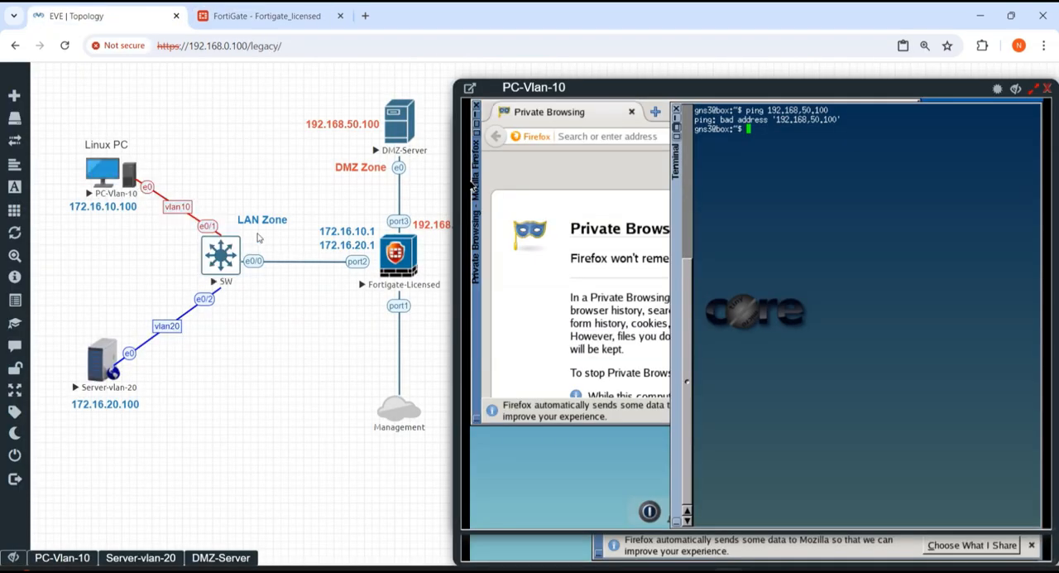
left_click(265, 16)
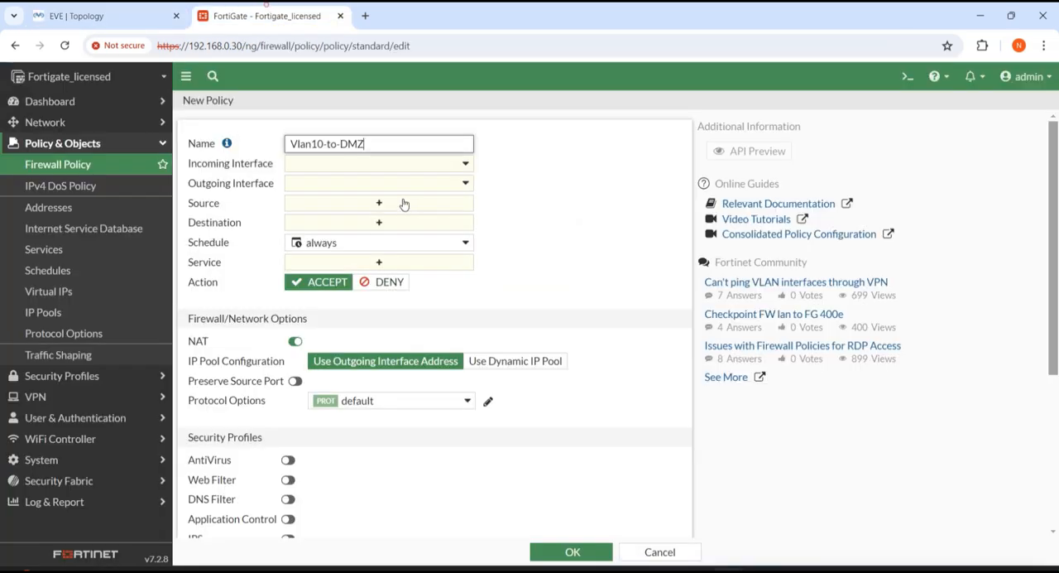
left_click(380, 166)
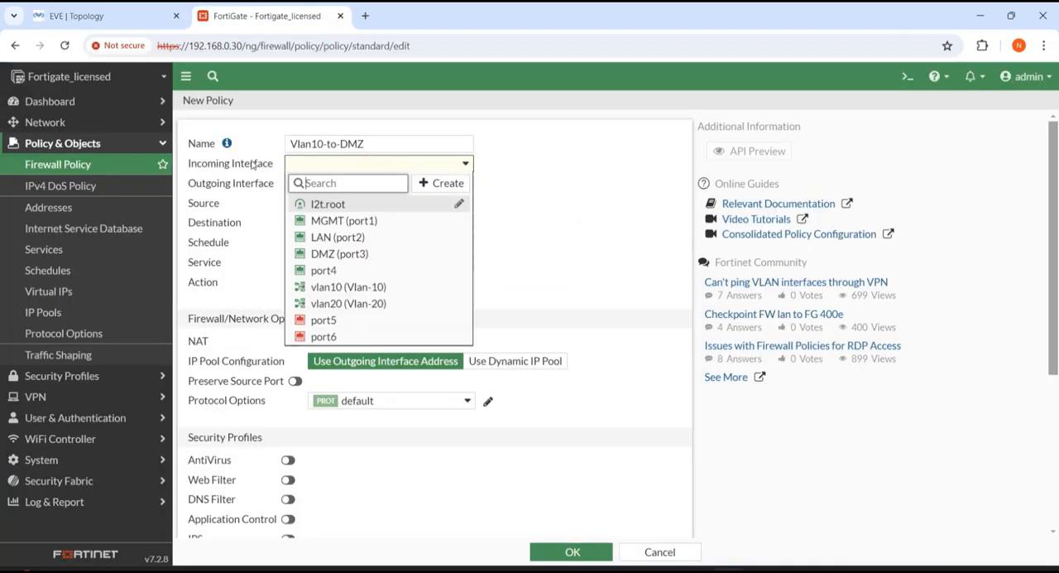
left_click(103, 10)
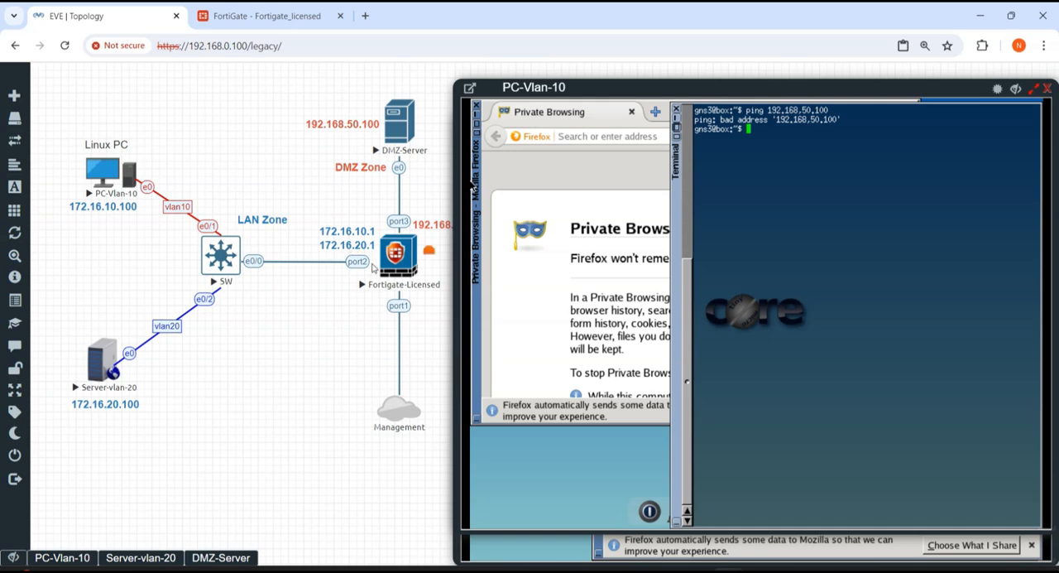
left_click(267, 16)
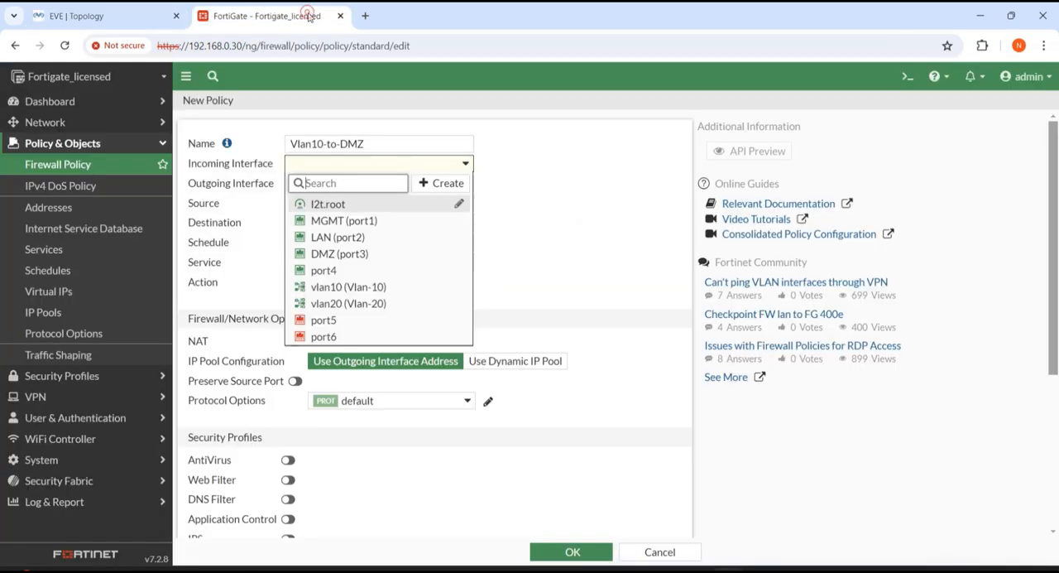
mouse_move(366, 240)
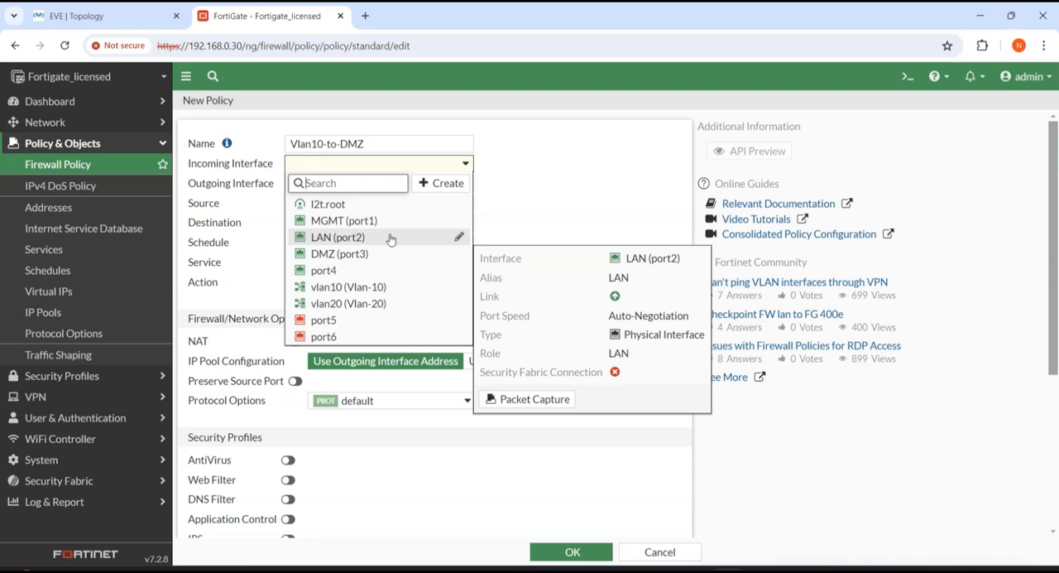
key("ctrl+Tab")
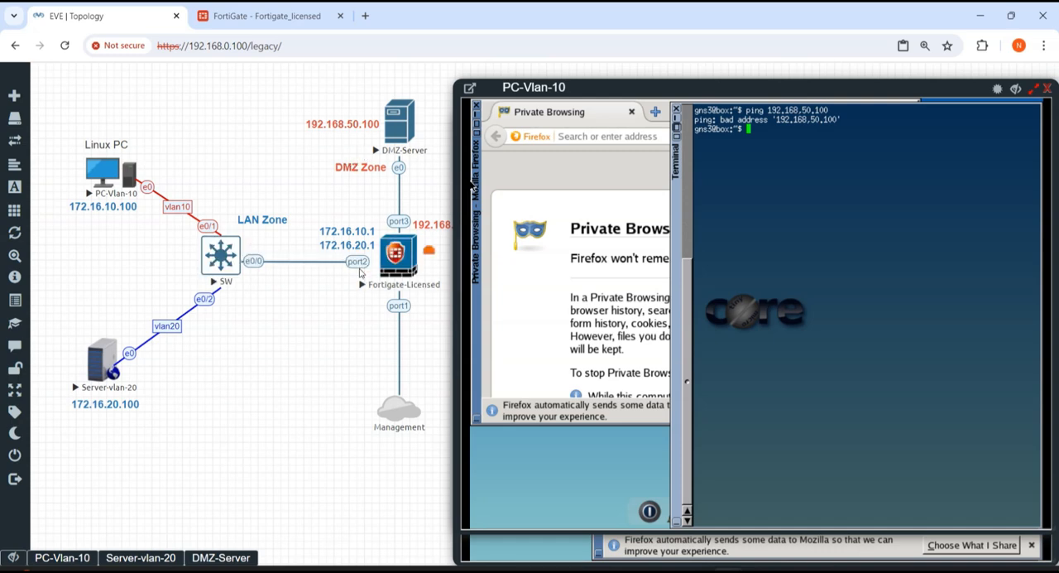
left_click(267, 16)
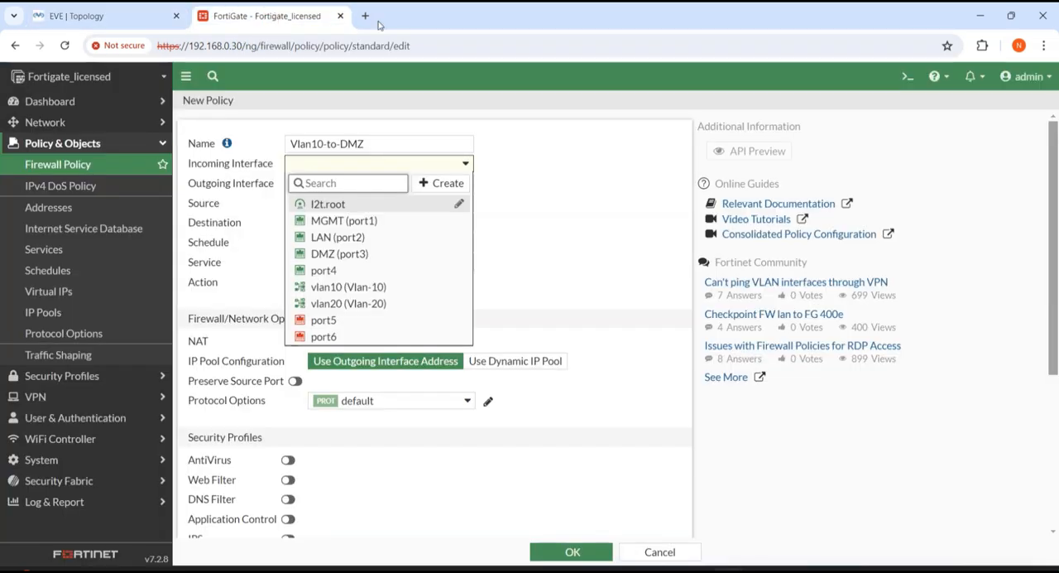
mouse_move(373, 290)
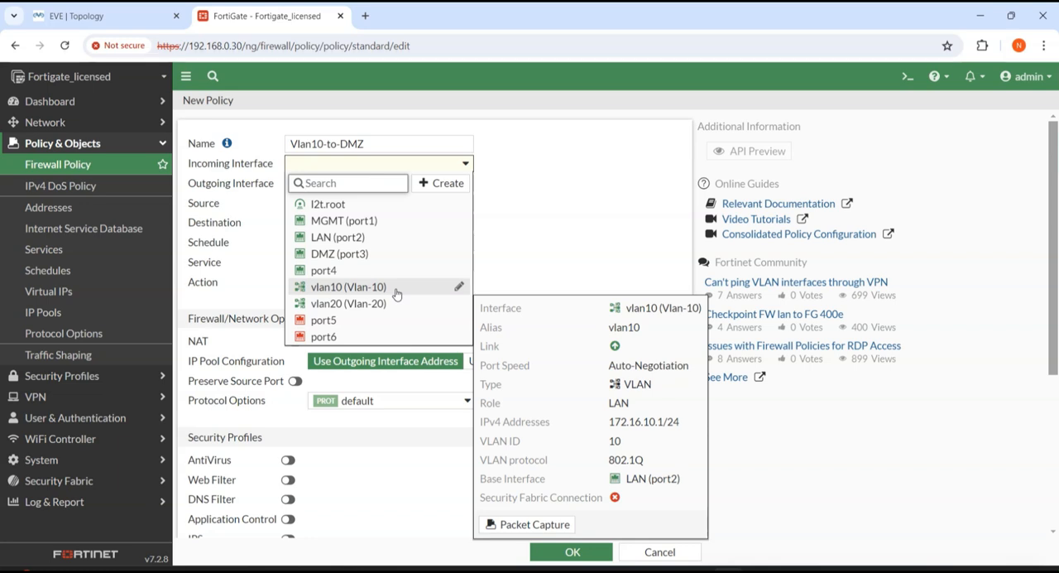
left_click(351, 288)
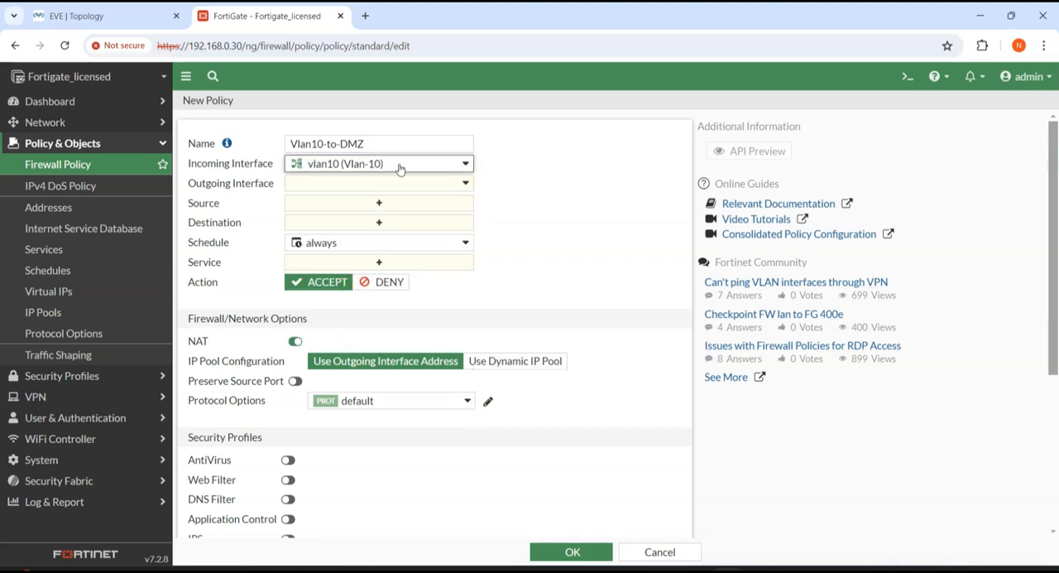
Step: Check the DMZ server's link in the EVE topology and set the policy's outgoing interface to DMZ (port3)
left_click(116, 16)
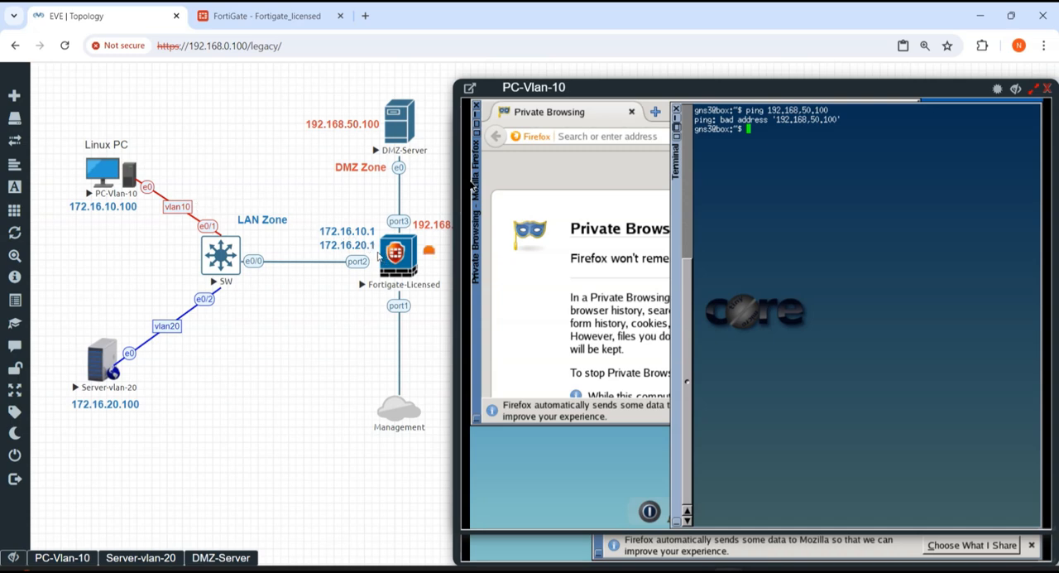
left_click(265, 16)
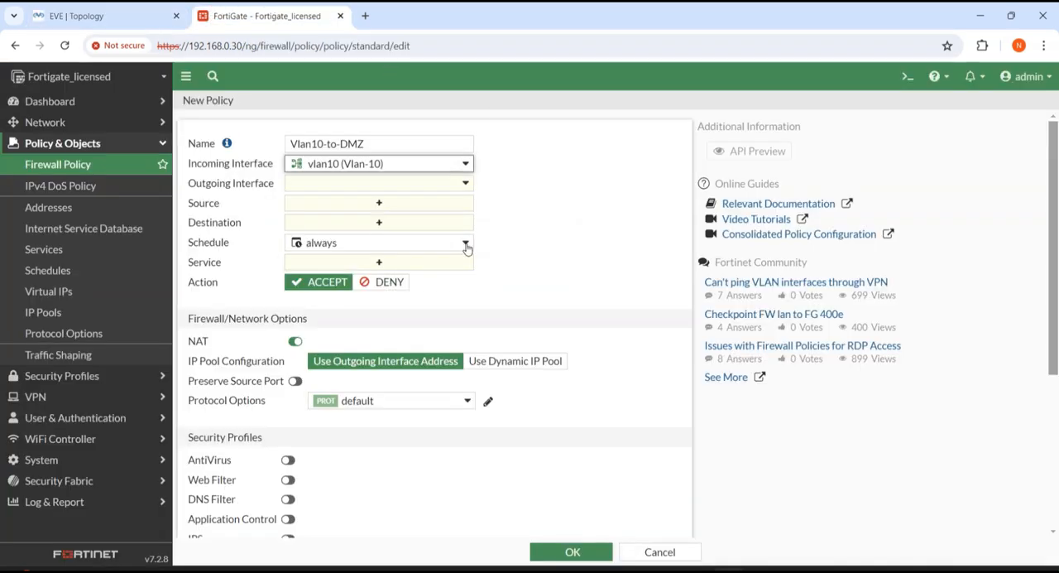
mouse_move(376, 166)
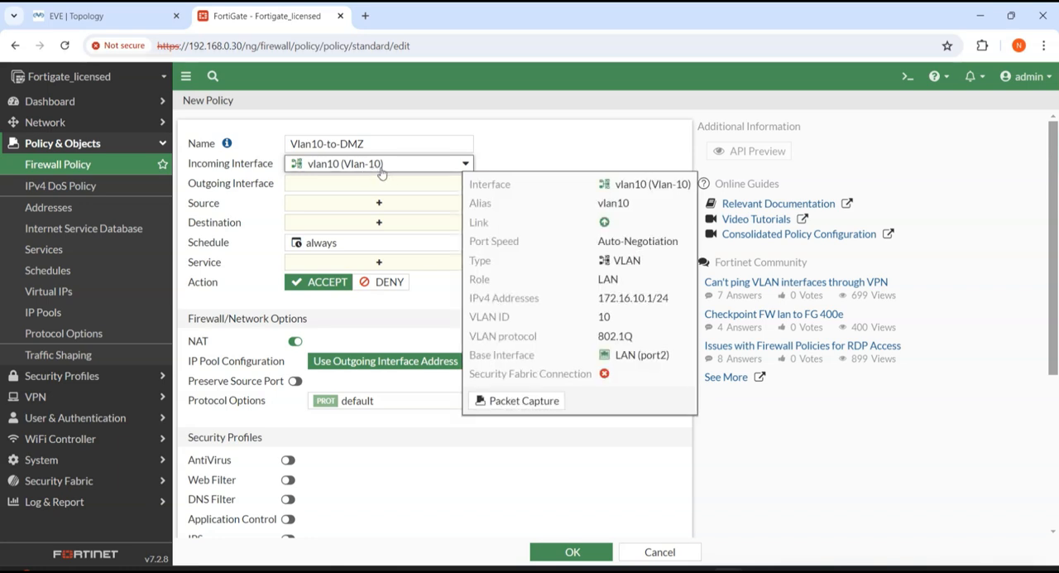
left_click(348, 183)
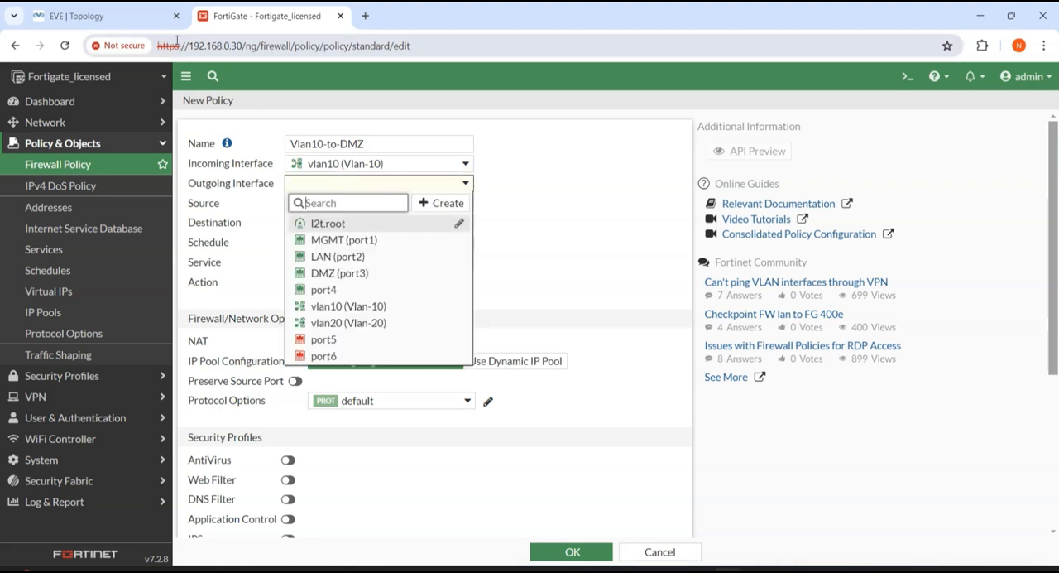
left_click(132, 16)
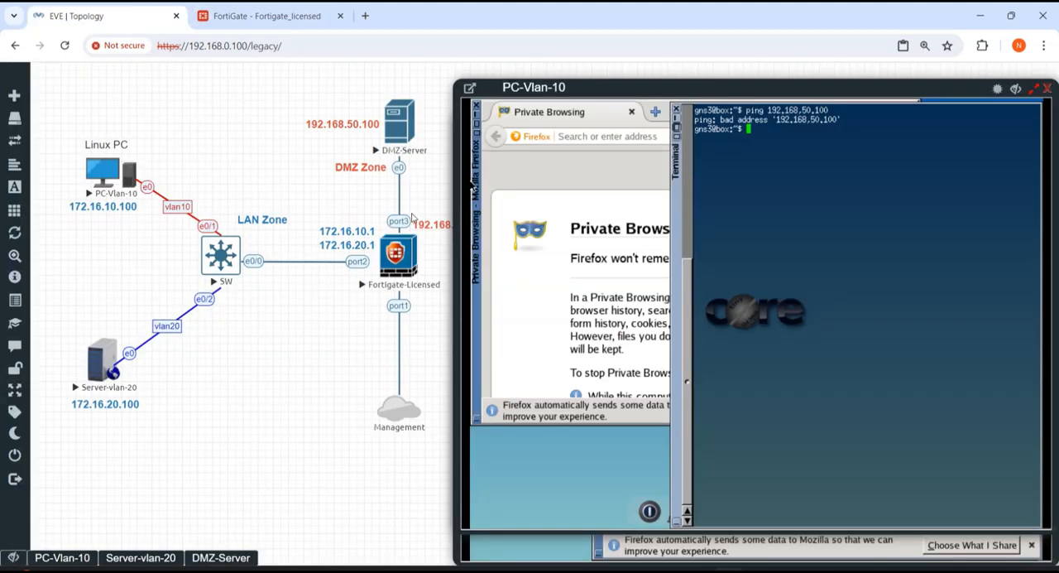
left_click(269, 20)
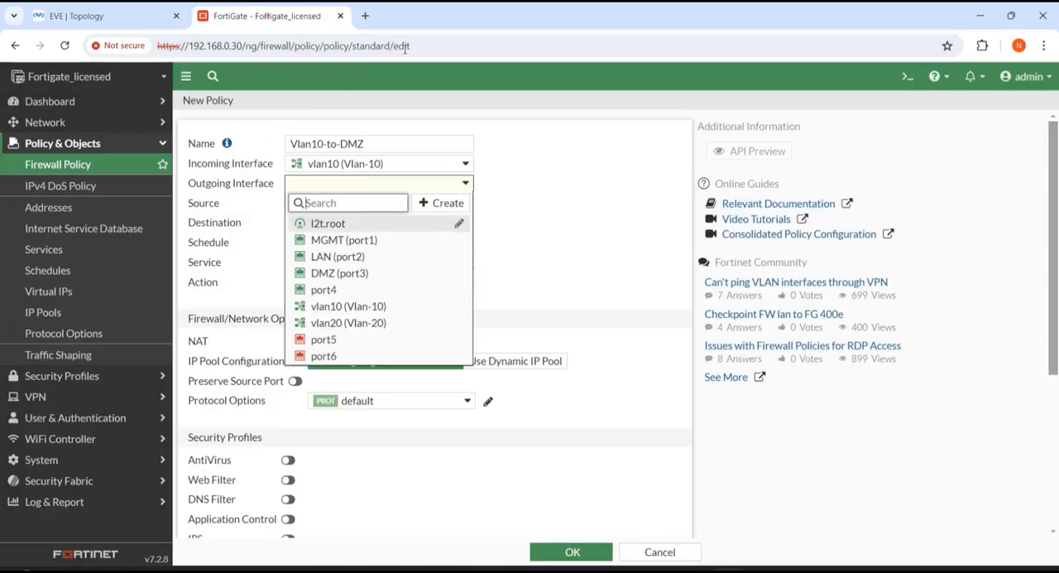
left_click(330, 276)
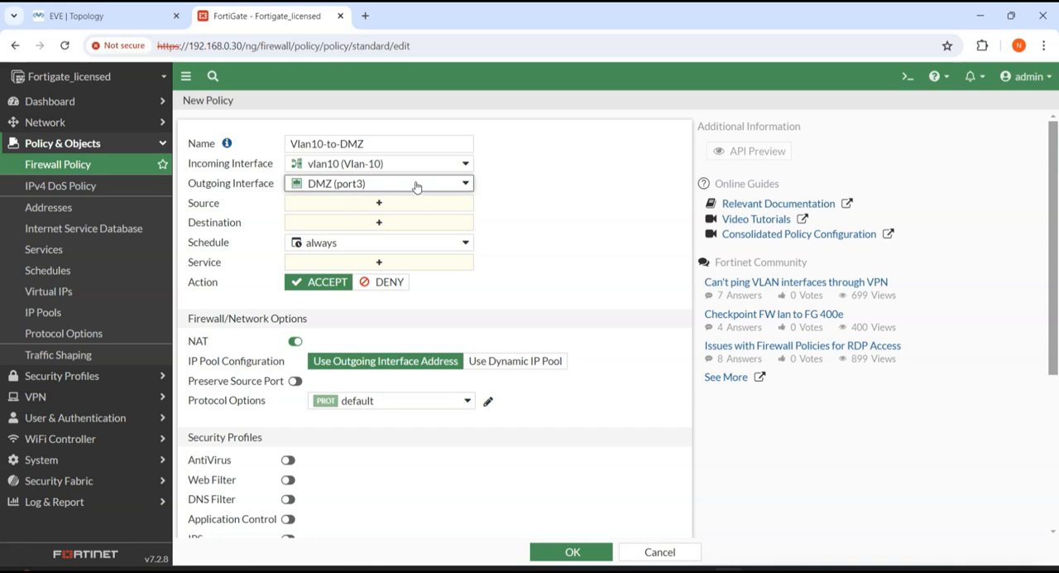
Step: Set the policy's source and destination addresses to all and its service to ALL
left_click(379, 204)
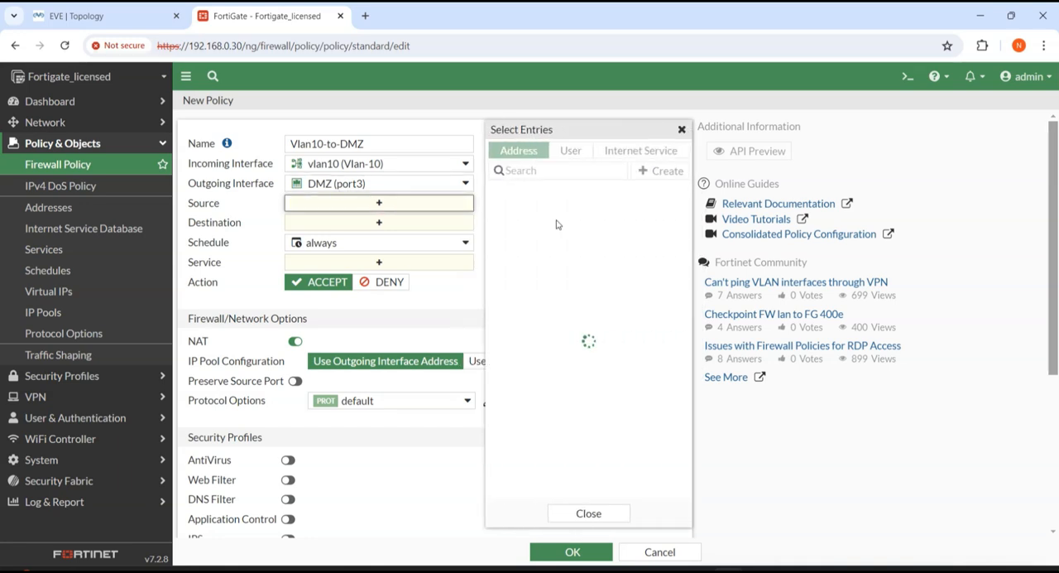
left_click(517, 212)
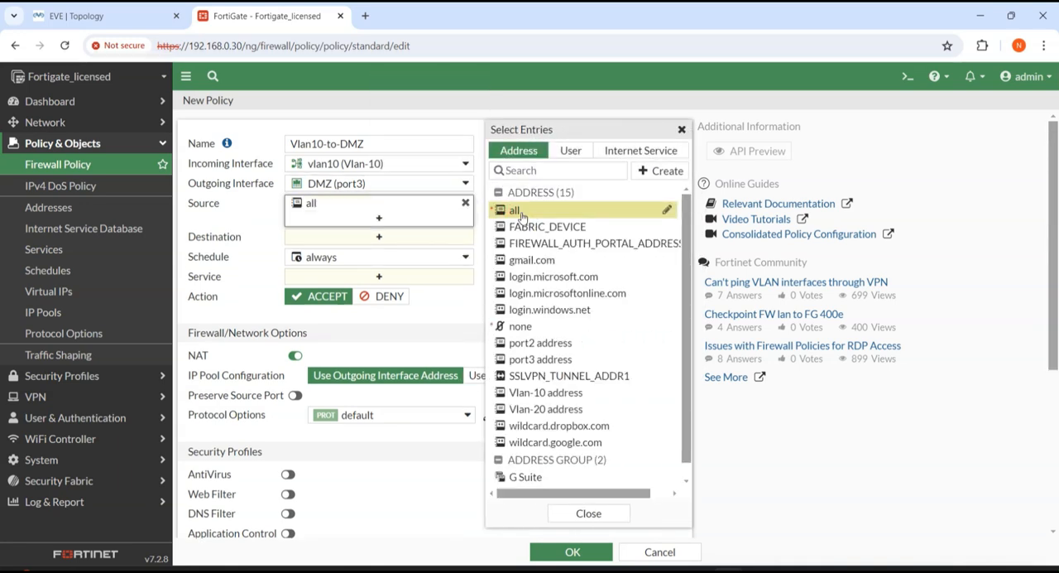
left_click(387, 240)
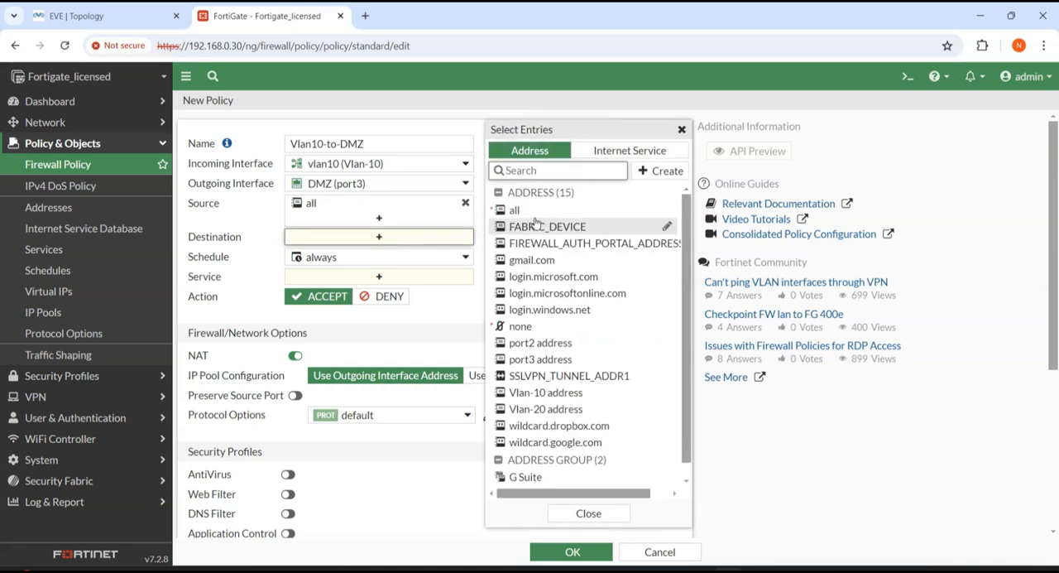
left_click(517, 210)
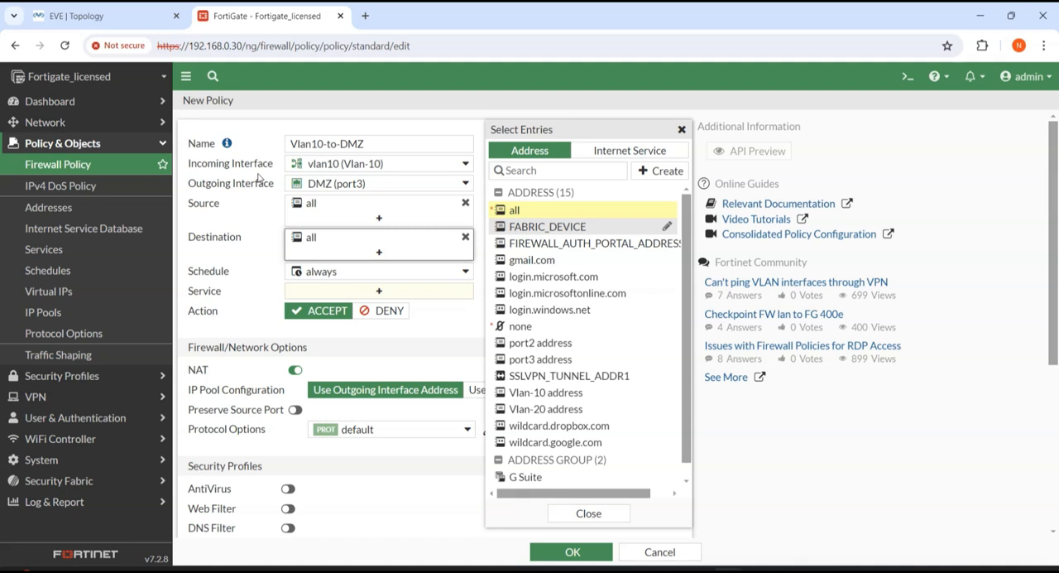
left_click(264, 242)
left_click(405, 290)
left_click(519, 205)
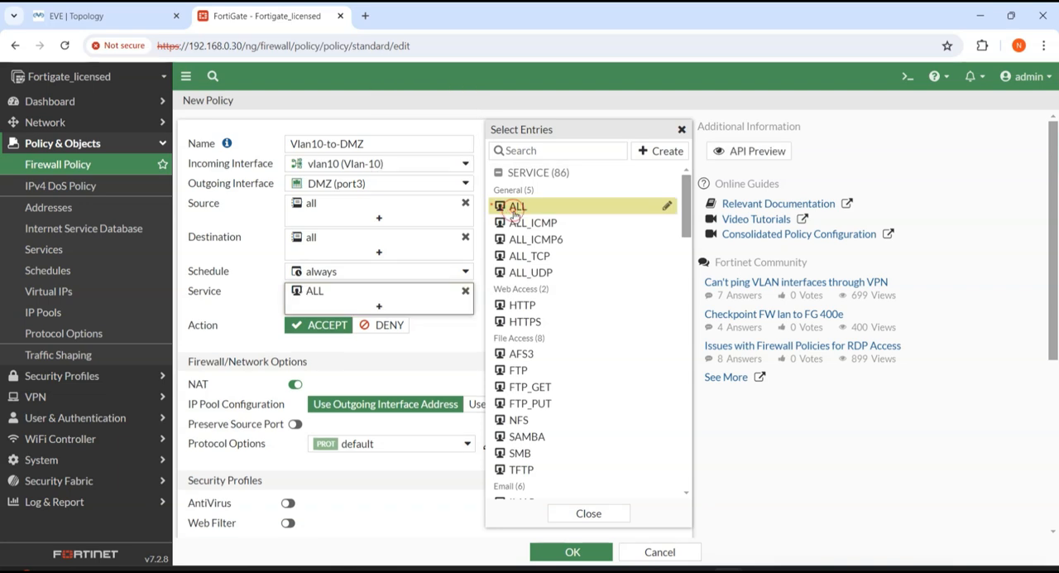
left_click(229, 296)
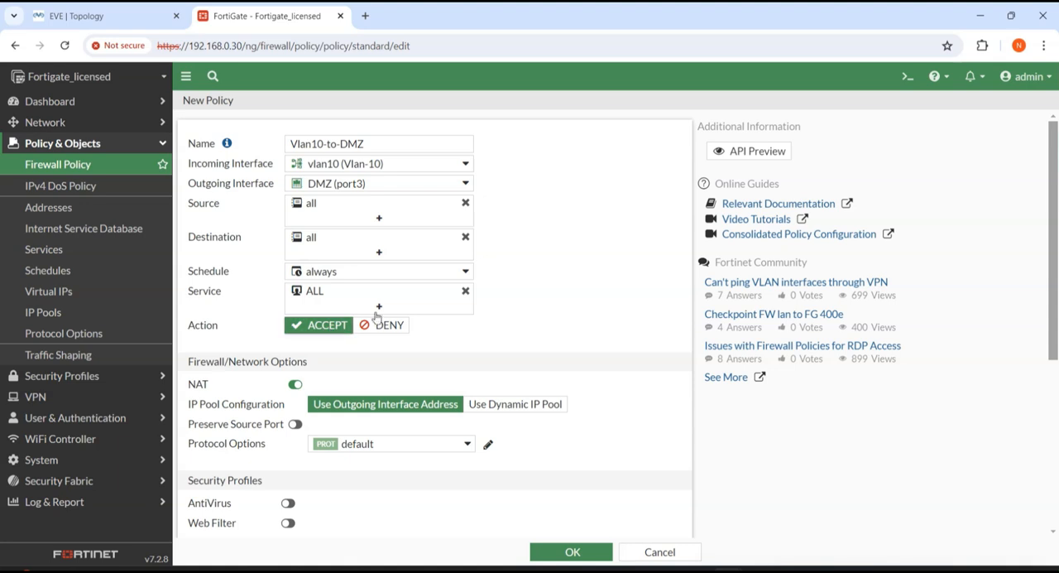
Step: Disable NAT, set allowed-traffic logging to All Sessions, and save the Vlan10-to-DMZ policy
left_click(295, 385)
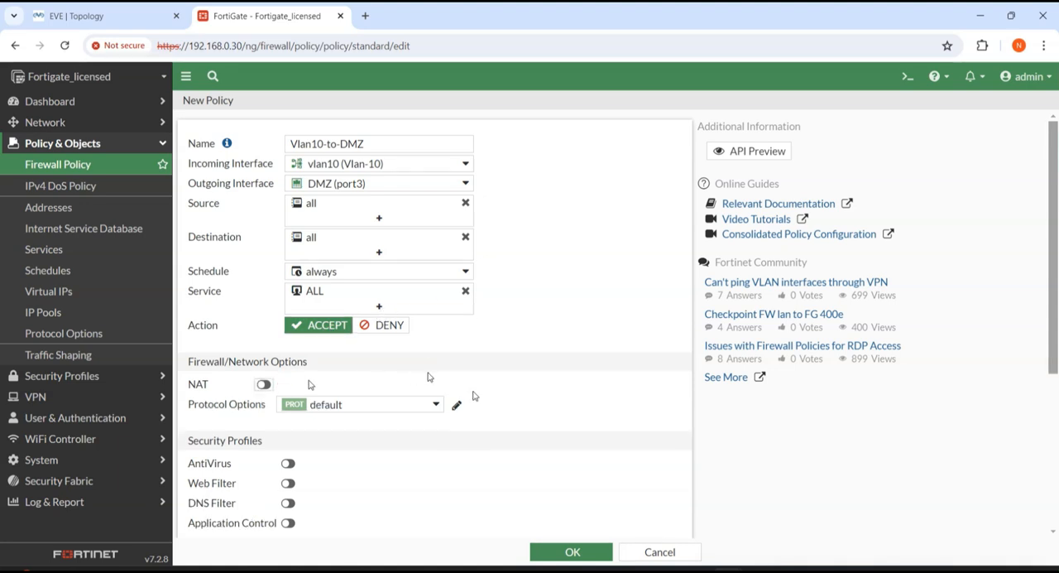
scroll(428, 373, "down", 3)
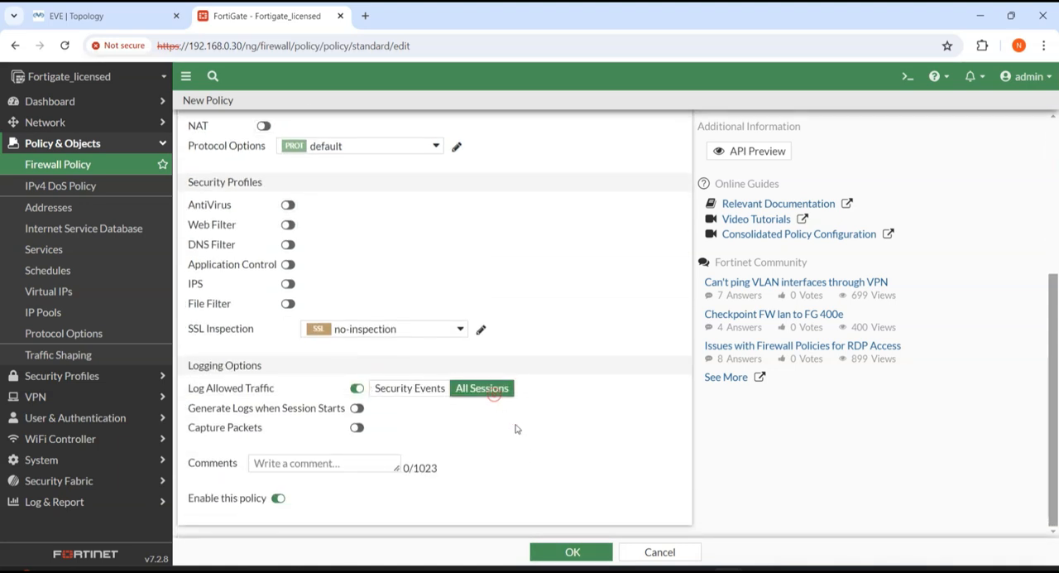
left_click(563, 554)
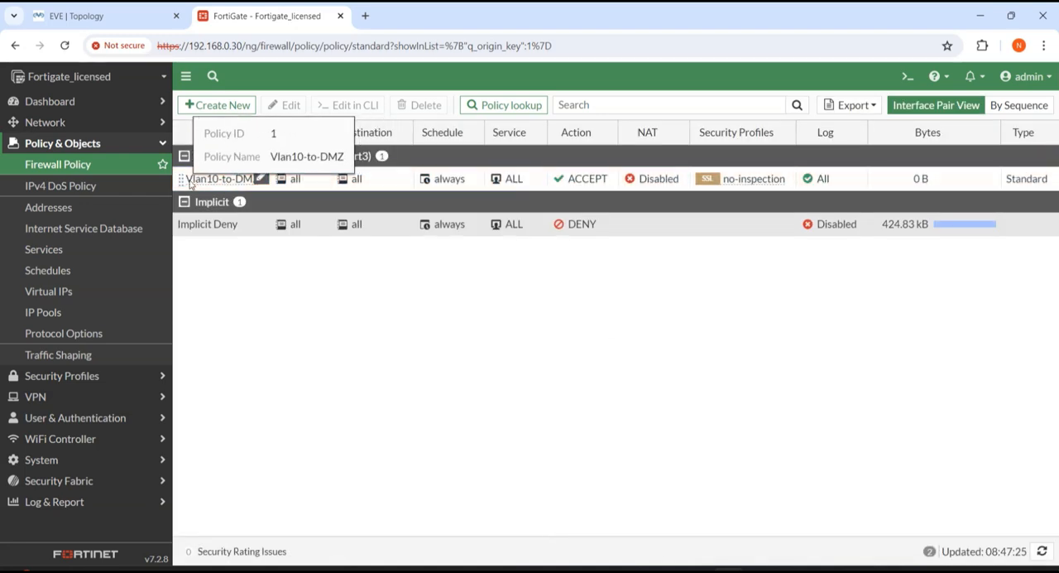
Step: Ping 192.168.50.100 from the PC-Vlan-10 terminal in the EVE topology and stop the ping after a few replies
left_click(120, 14)
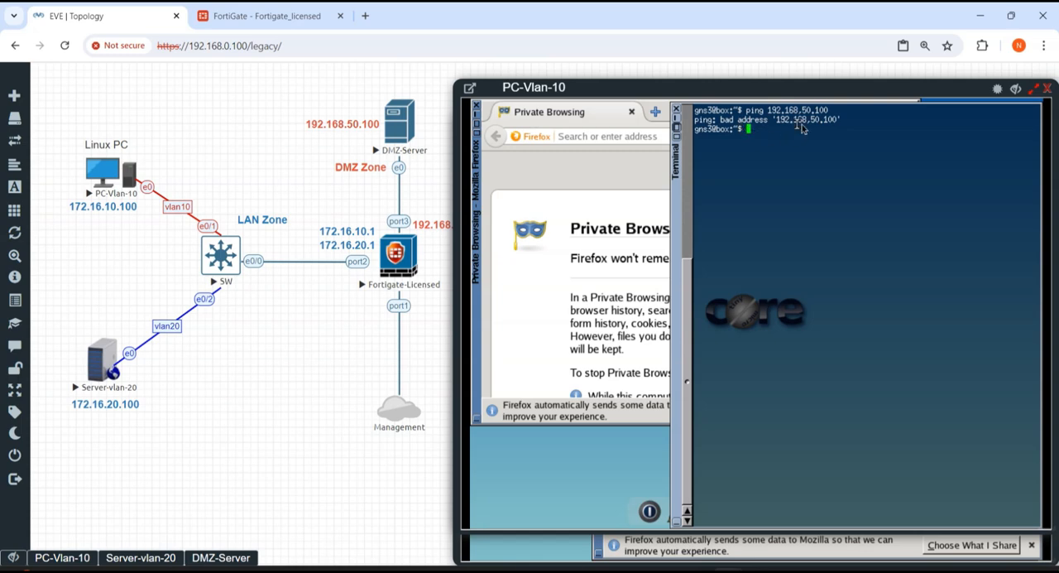
left_click_drag(799, 110, 804, 110)
key("Return")
key("Return")
key("Return")
key("Return")
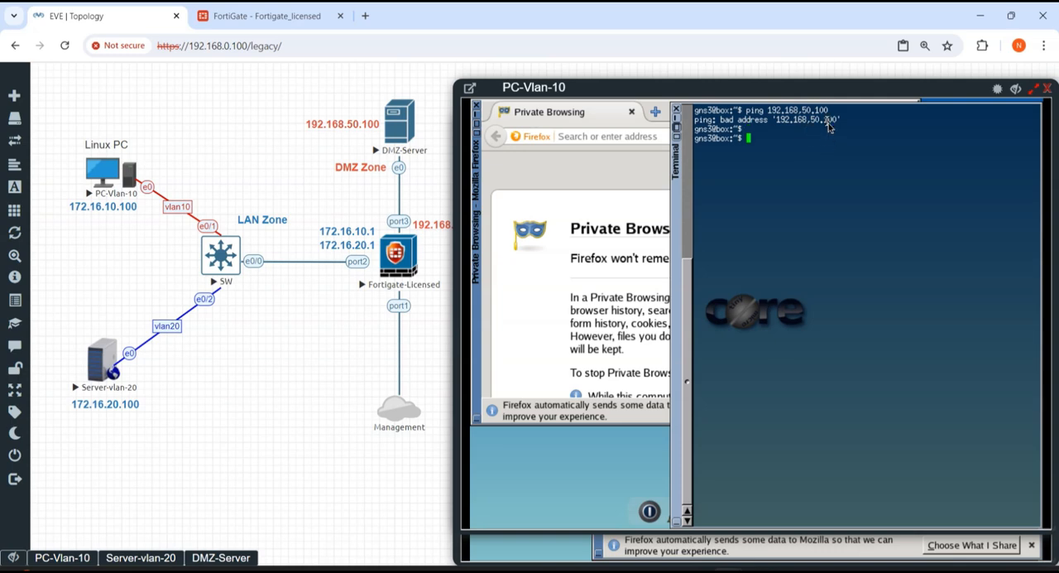
key("Return")
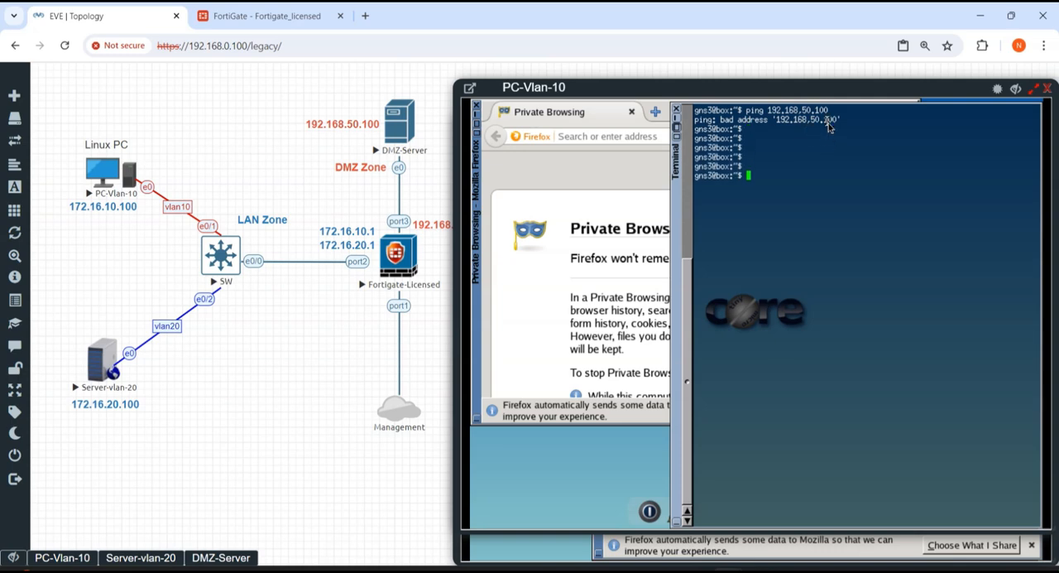
key("Up")
key("BackSpace")
type(".168.50.100")
key("Return")
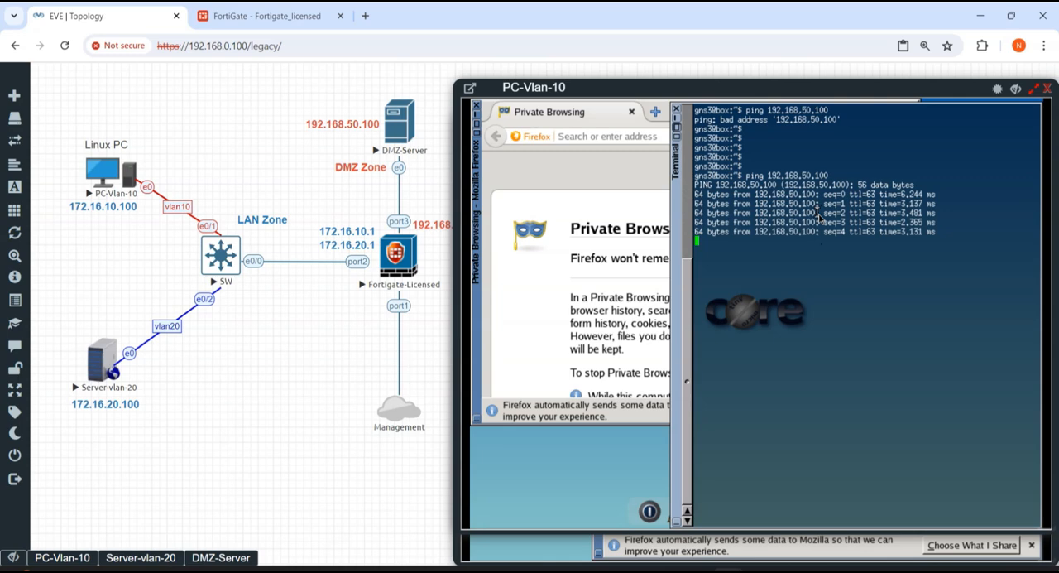
key("ctrl+c")
Step: Return to the FortiGate page, change the Vlan10-to-DMZ policy's action to DENY, and save it
left_click(263, 16)
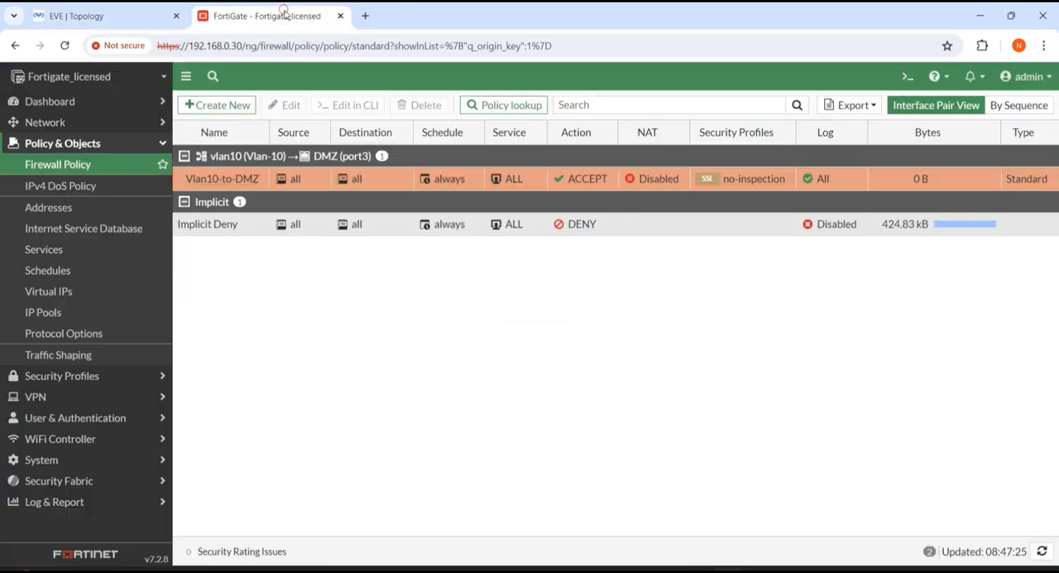
double_click(567, 182)
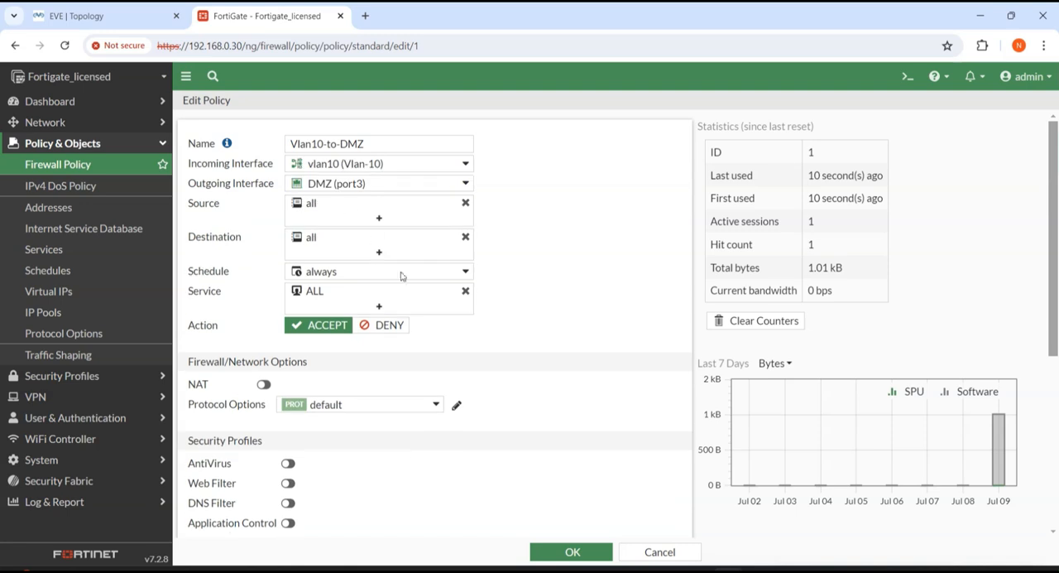
left_click(390, 327)
left_click(589, 552)
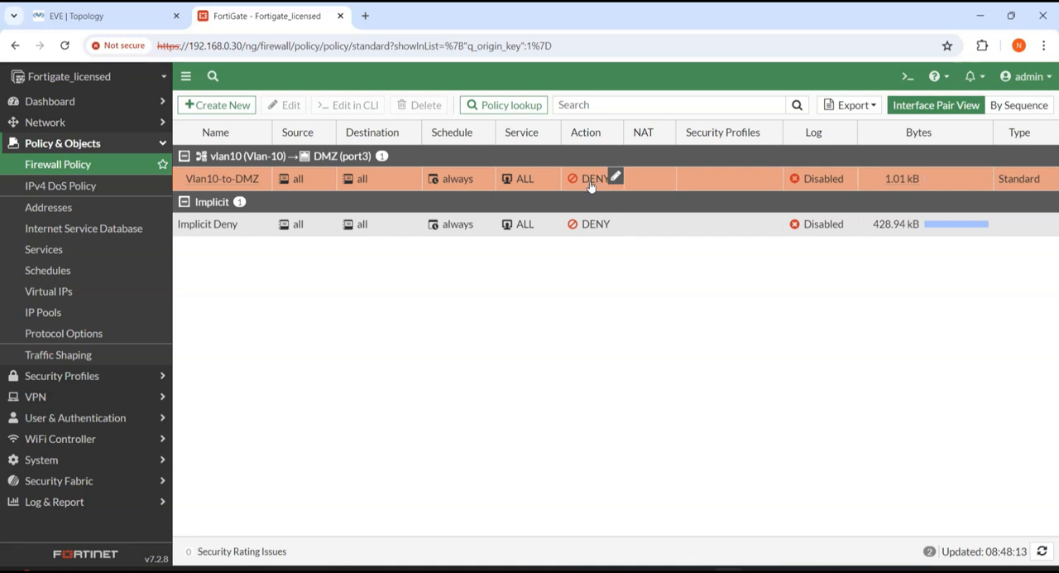
Step: Rerun the ping to 192.168.50.100 in the PC-Vlan-10 terminal to test the deny policy, and highlight the command line
left_click(74, 16)
key("Up")
key("Return")
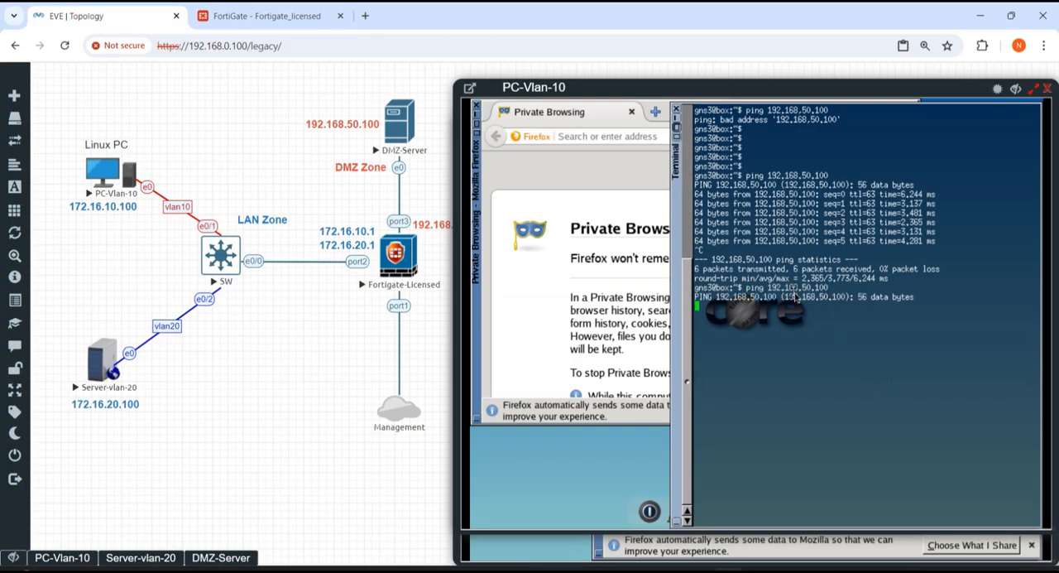
left_click_drag(830, 288, 696, 291)
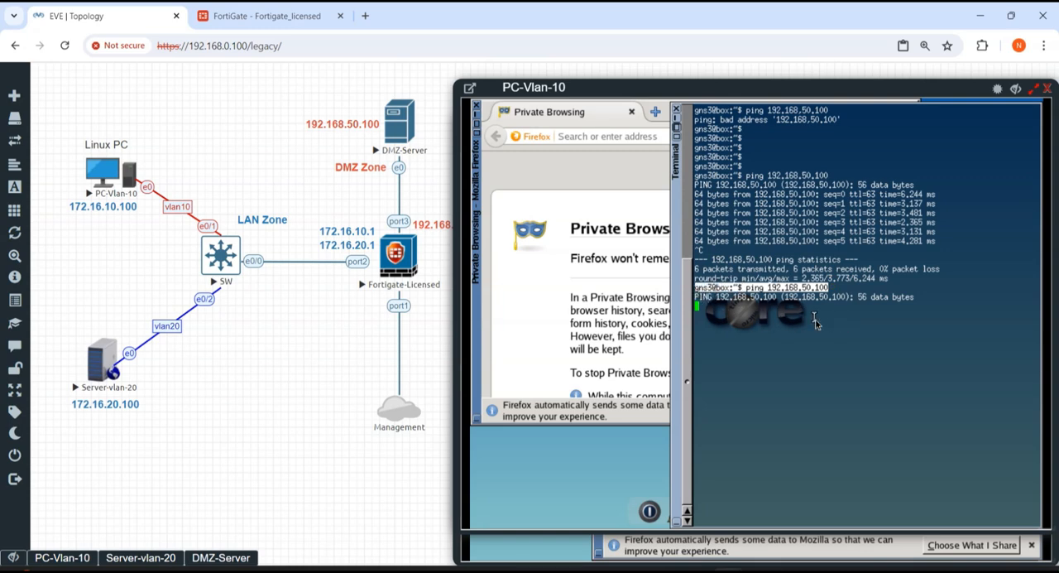
Step: Return to the FortiGate page, change the Vlan10-to-DMZ policy's action to ACCEPT, and save it
left_click(251, 17)
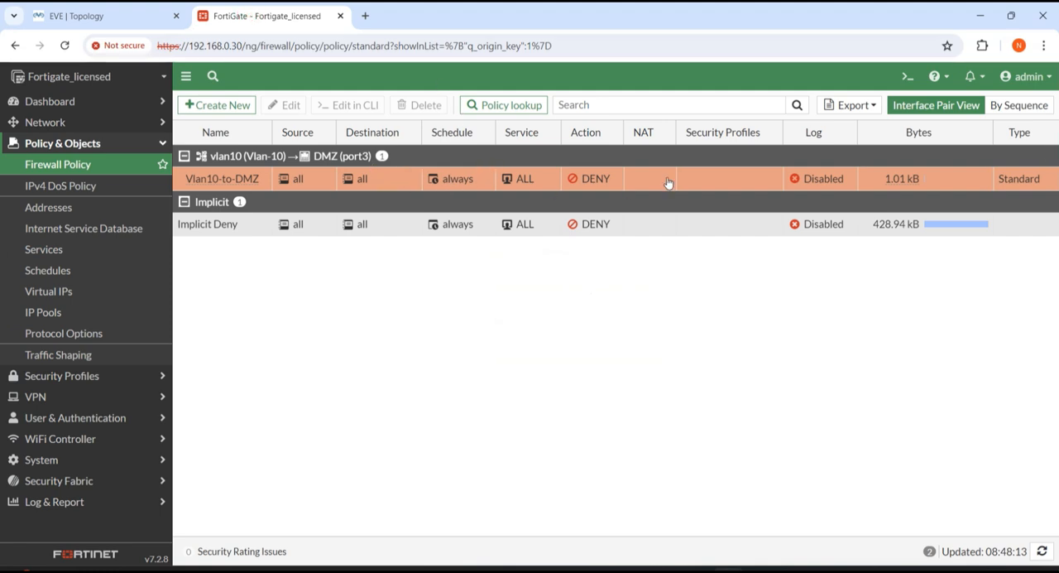
double_click(632, 177)
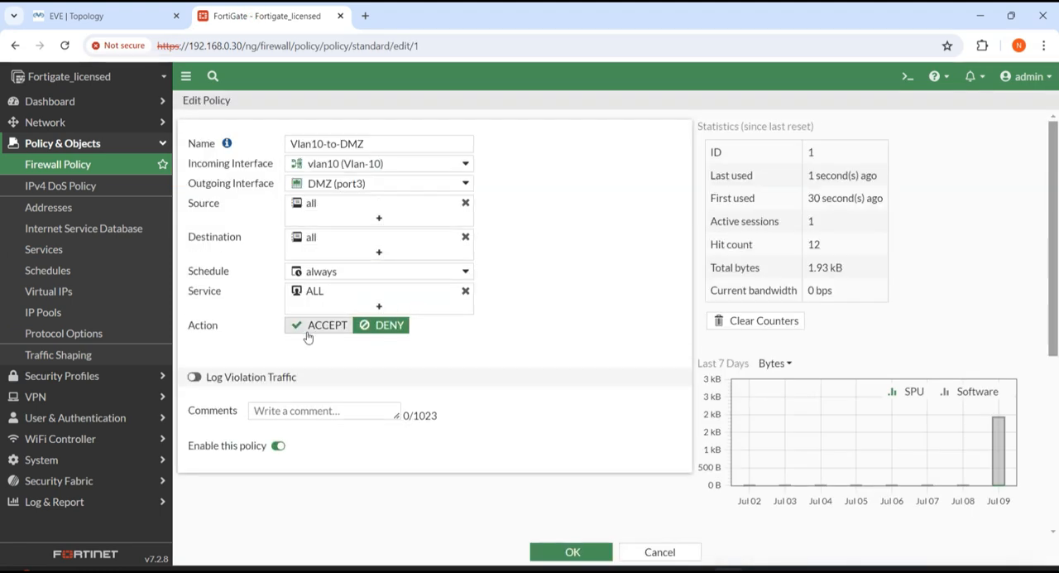
left_click(311, 327)
left_click(573, 552)
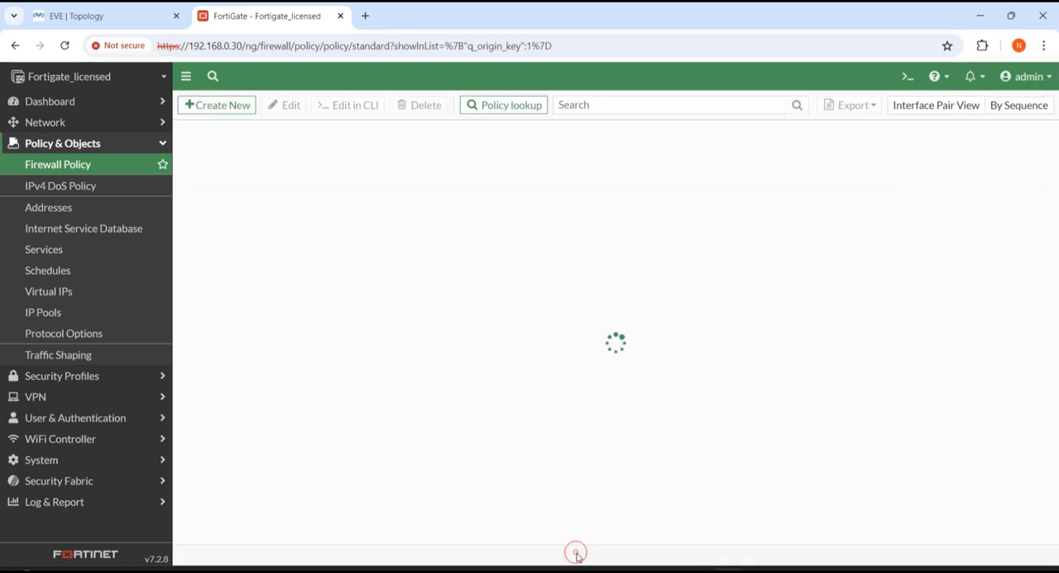
Step: Switch to the EVE topology, check the running ping to 192.168.50.100 in the PC-Vlan-10 terminal, and stop it
left_click(132, 18)
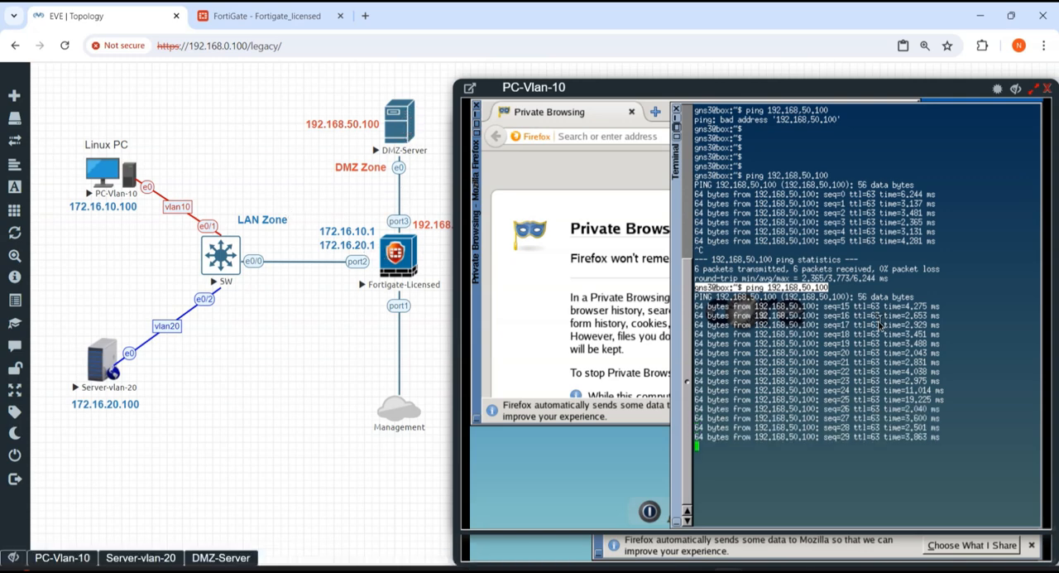
left_click(736, 281)
key("ctrl+c")
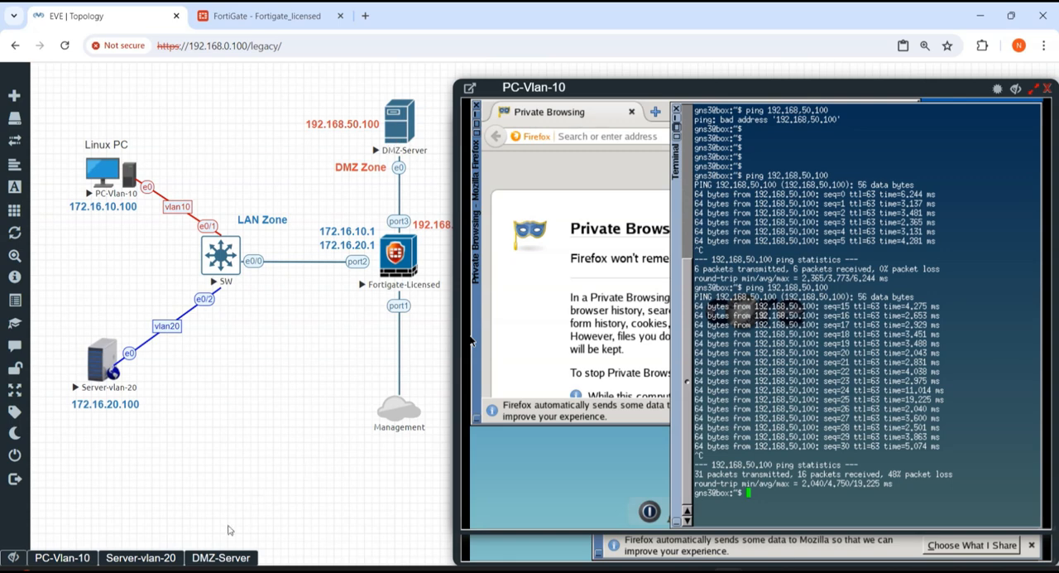
Step: Open the DMZ-Server console and highlight its running ping command to 172.16.10.100
left_click(216, 558)
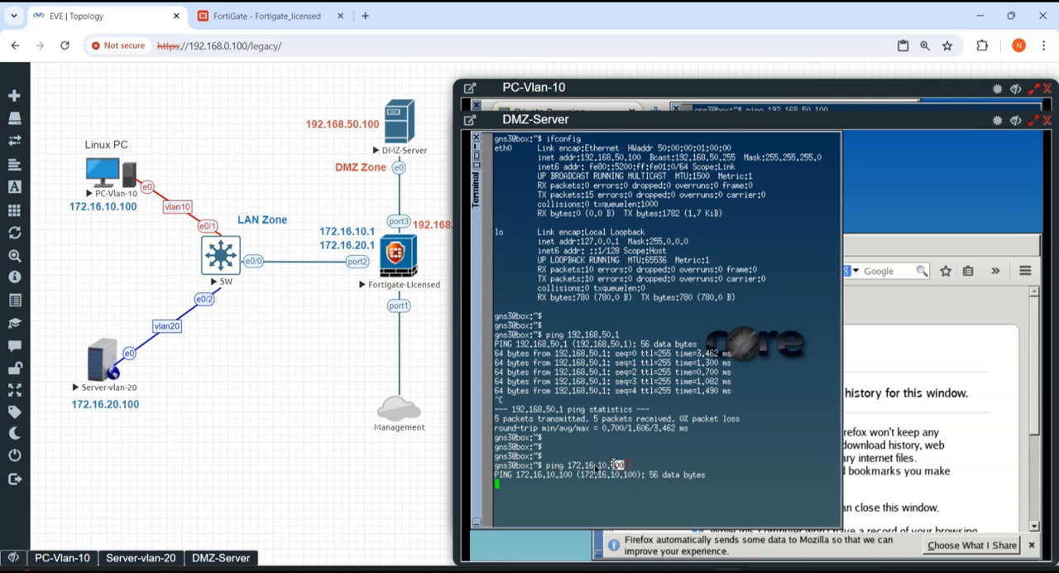
left_click_drag(613, 465, 543, 465)
mouse_move(423, 143)
Step: Return to the FortiGate page and start a new firewall policy named DMZ-to-Vlan10
left_click(271, 18)
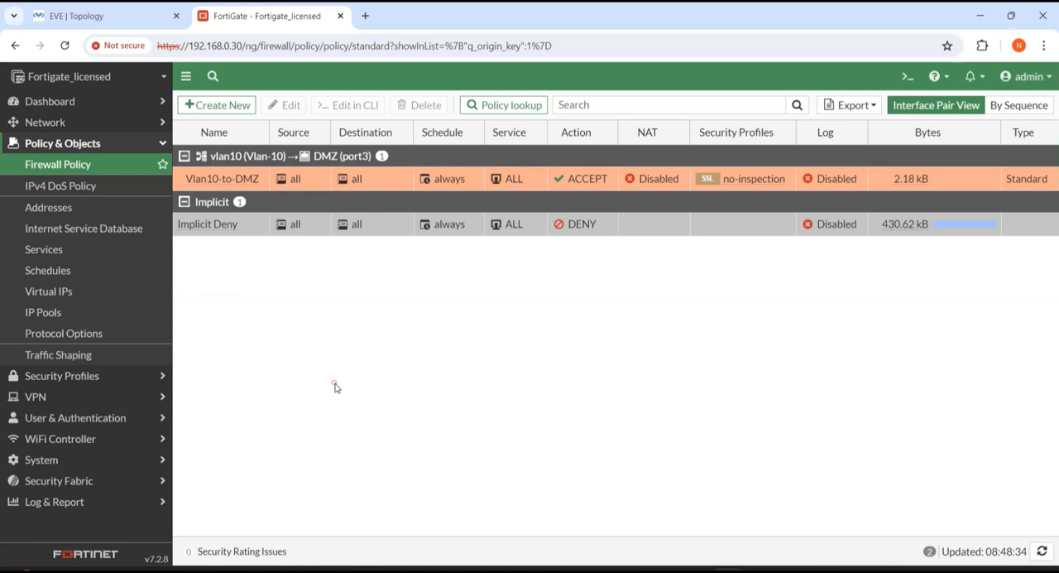
left_click(219, 108)
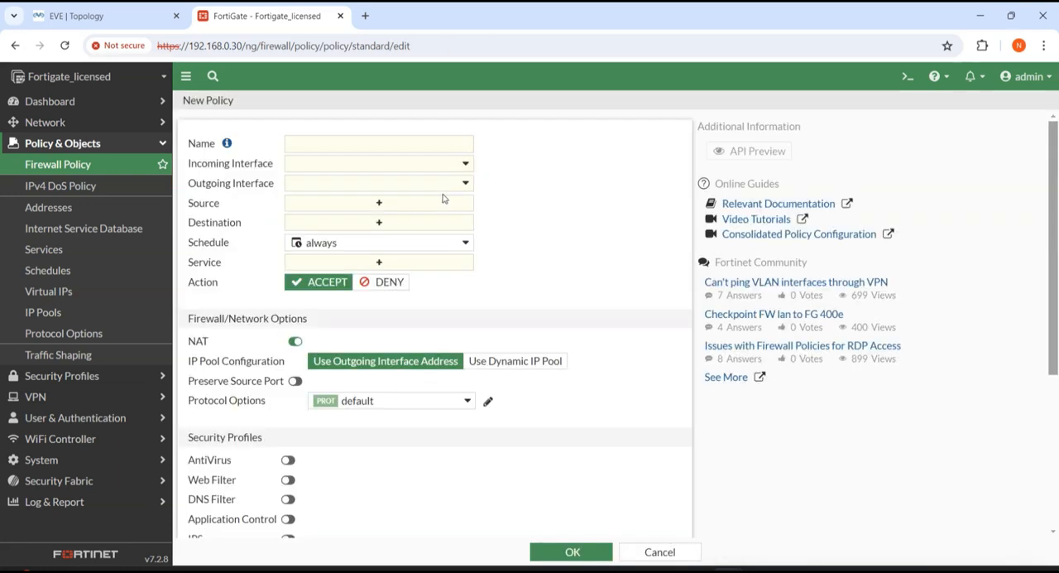
left_click(417, 149)
type("DMZ-to-Vlan10")
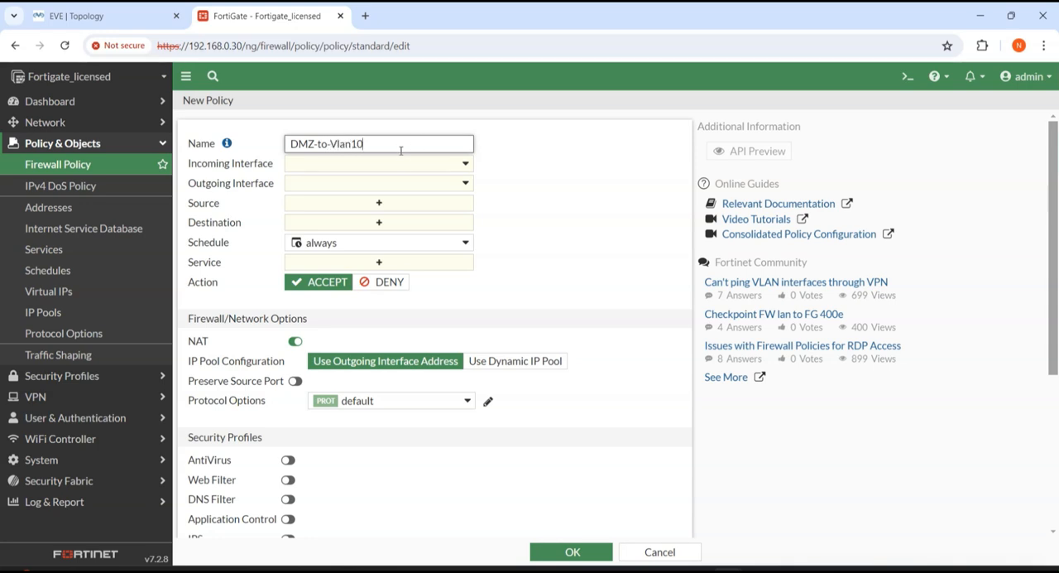
Step: Set the DMZ-to-Vlan10 policy's incoming interface to DMZ (port3) and its outgoing interface to vlan10 (Vlan-10)
left_click(395, 164)
left_click(131, 16)
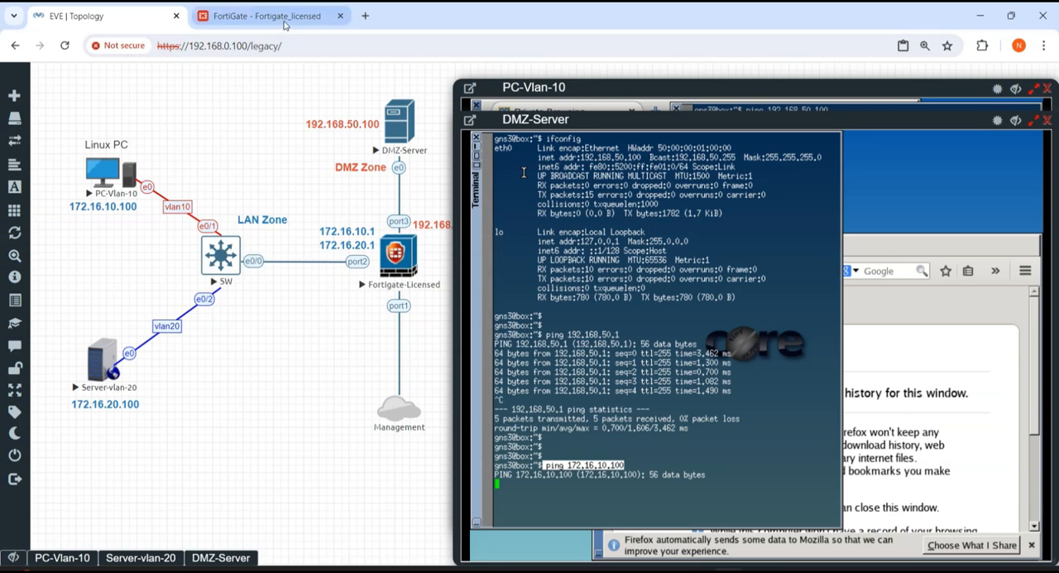
left_click(256, 16)
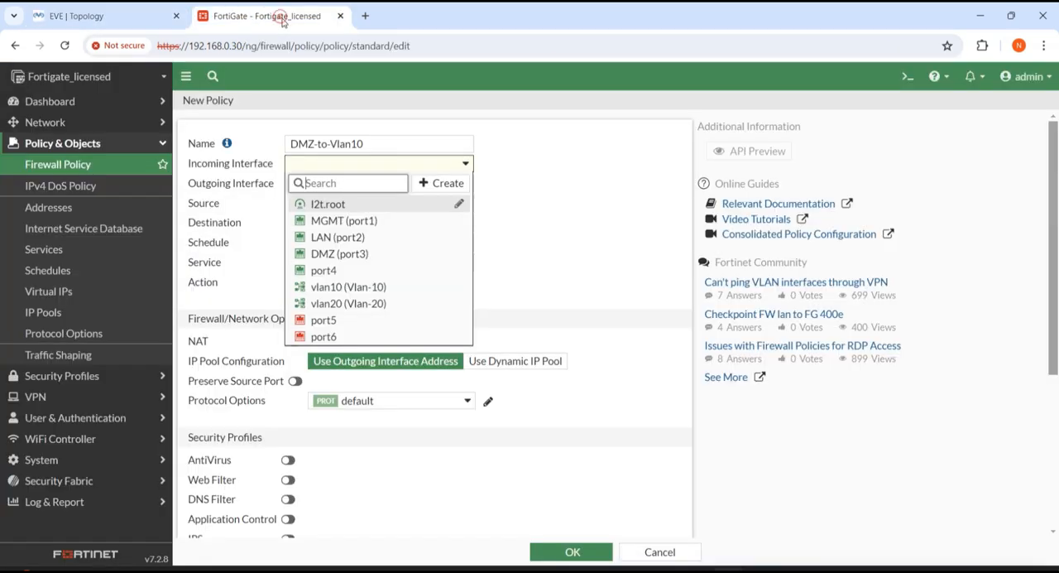
left_click(390, 253)
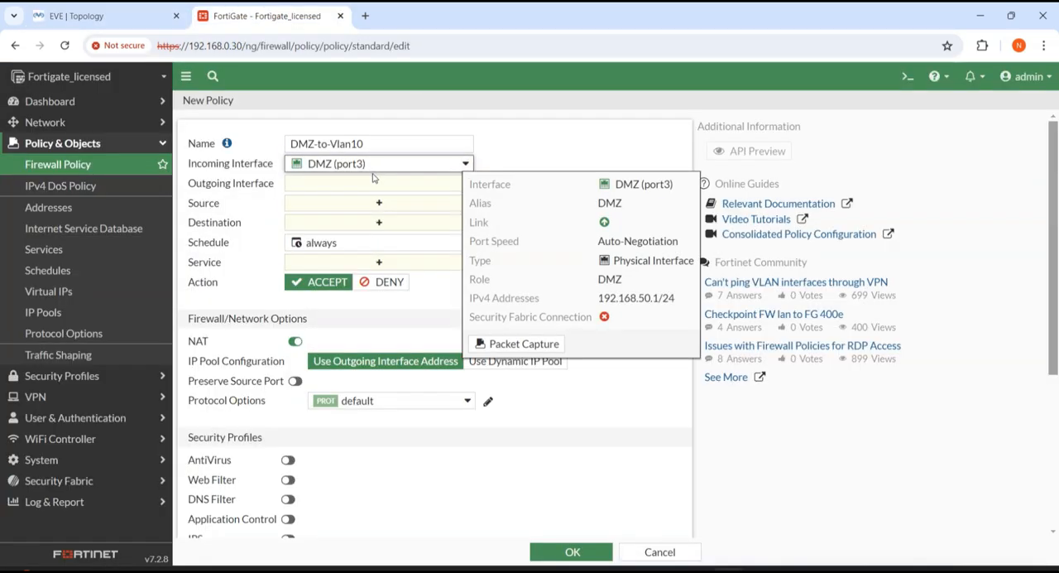
left_click(319, 184)
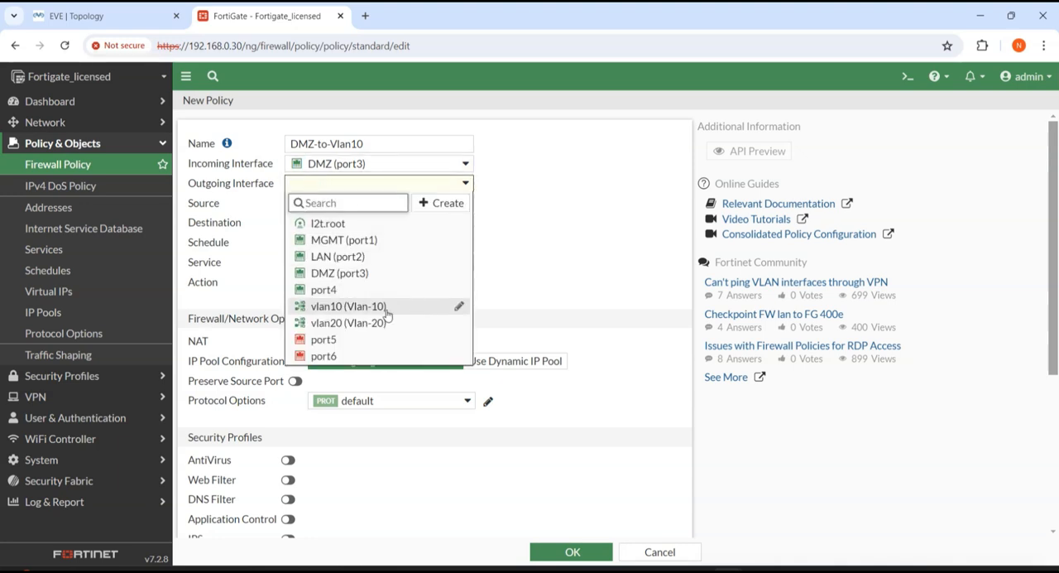
left_click(372, 306)
Step: Set the DMZ-to-Vlan10 policy's source and destination to all and its service to ALL
left_click(382, 203)
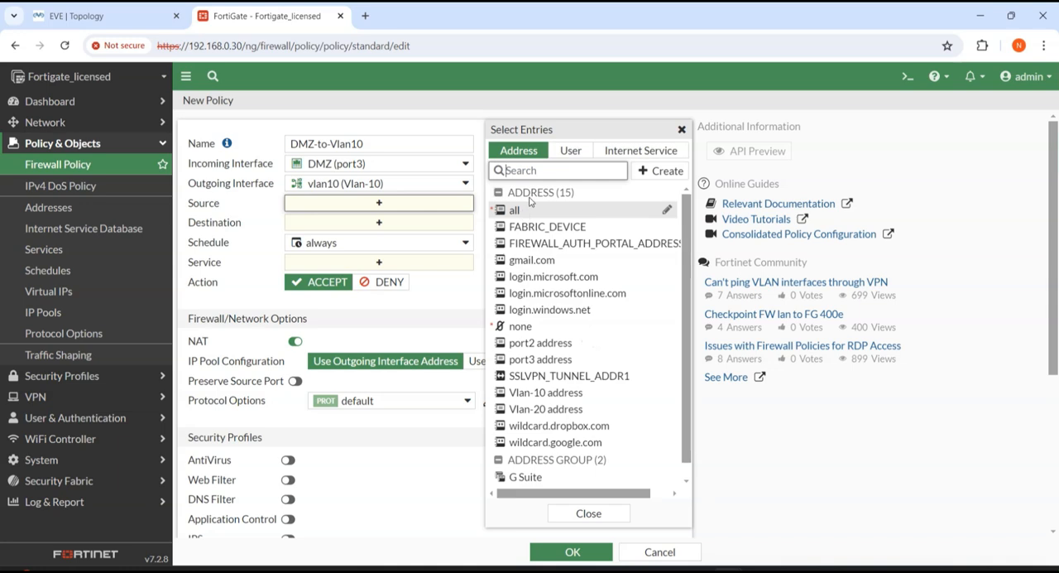
left_click(513, 210)
left_click(347, 238)
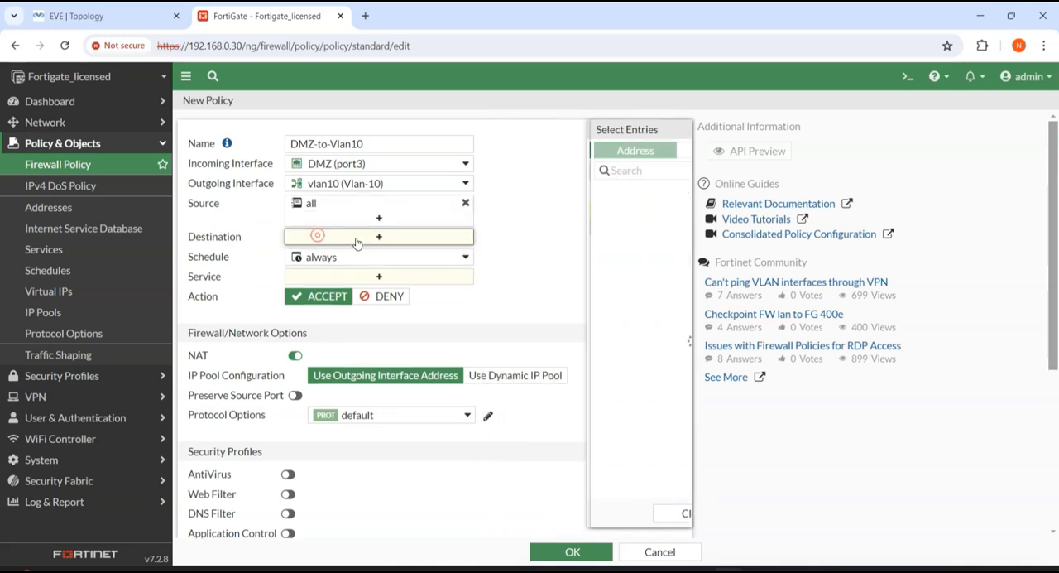
left_click(515, 210)
left_click(362, 296)
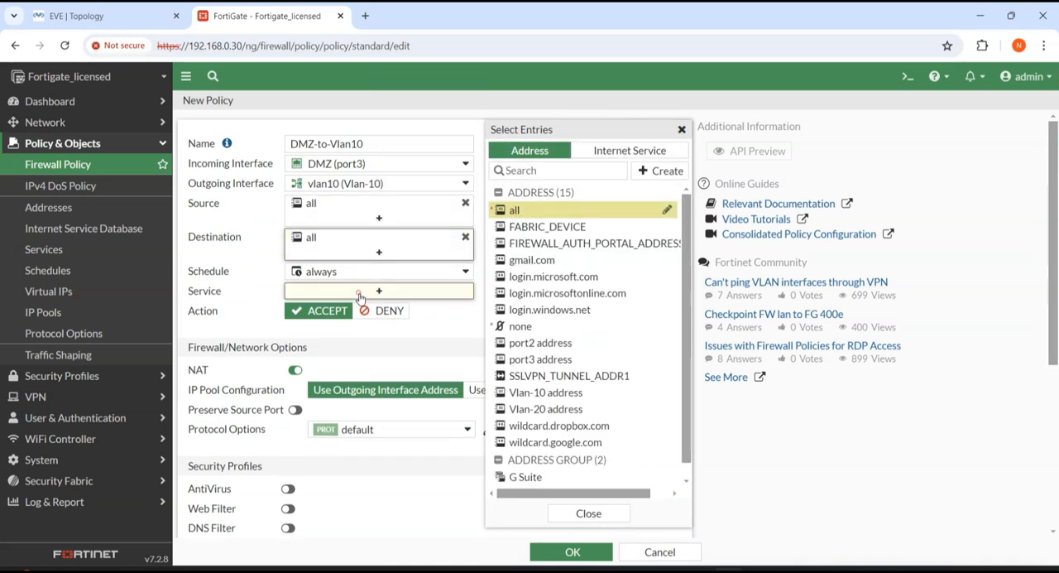
left_click(517, 206)
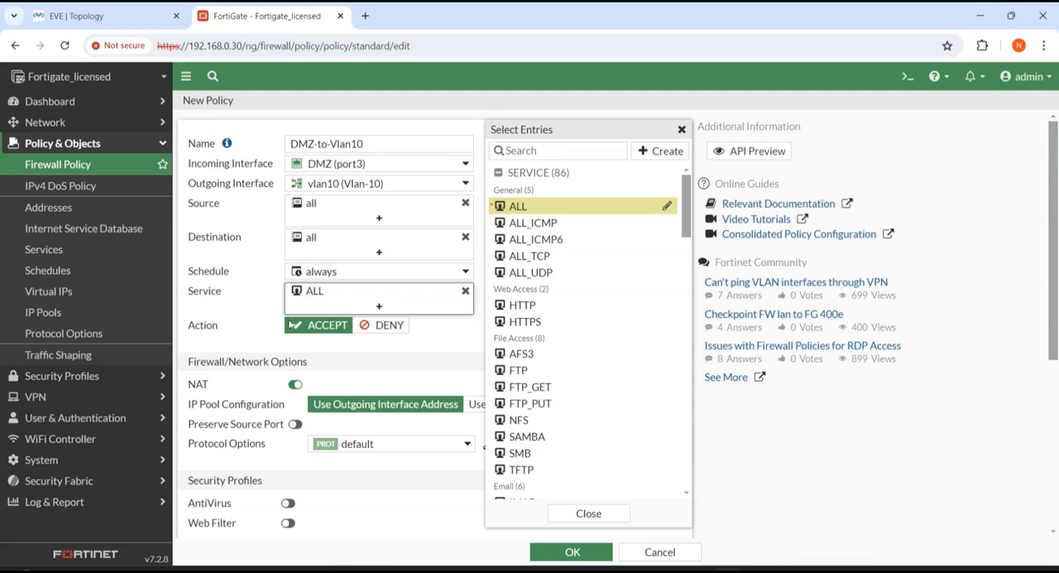
Step: Disable NAT on the DMZ-to-Vlan10 policy and save it
left_click(296, 384)
left_click(294, 383)
left_click(572, 551)
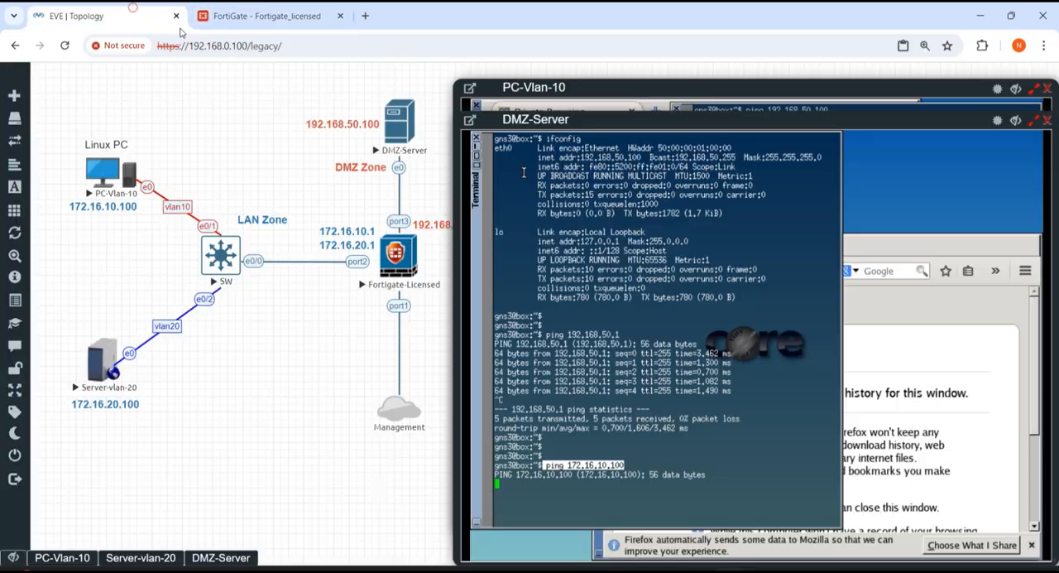
Step: Switch to the EVE topology, check the DMZ-Server's ping to 172.16.10.100, and stop it
left_click(100, 16)
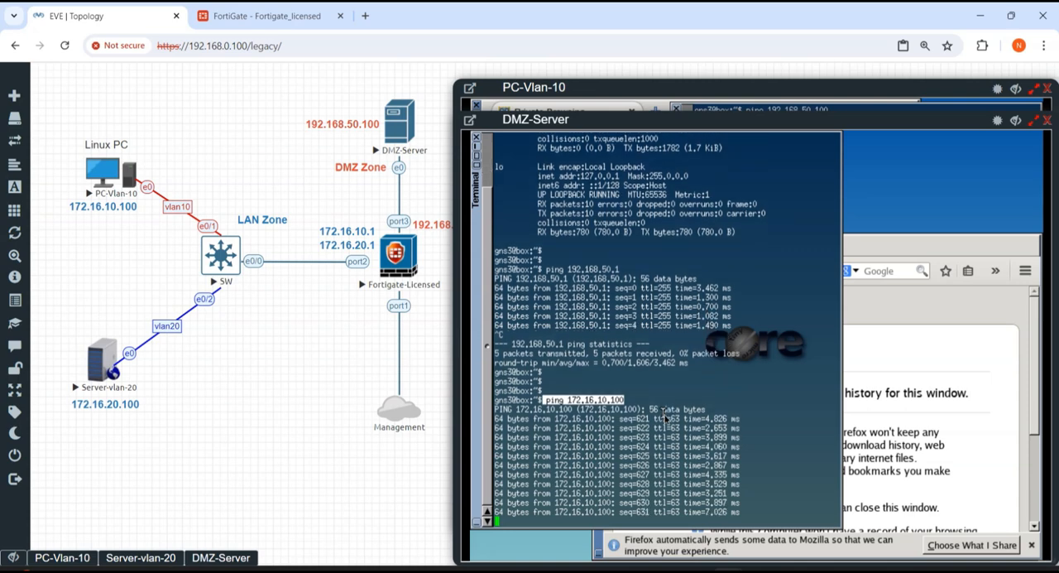
key("ctrl+c")
left_click(636, 365)
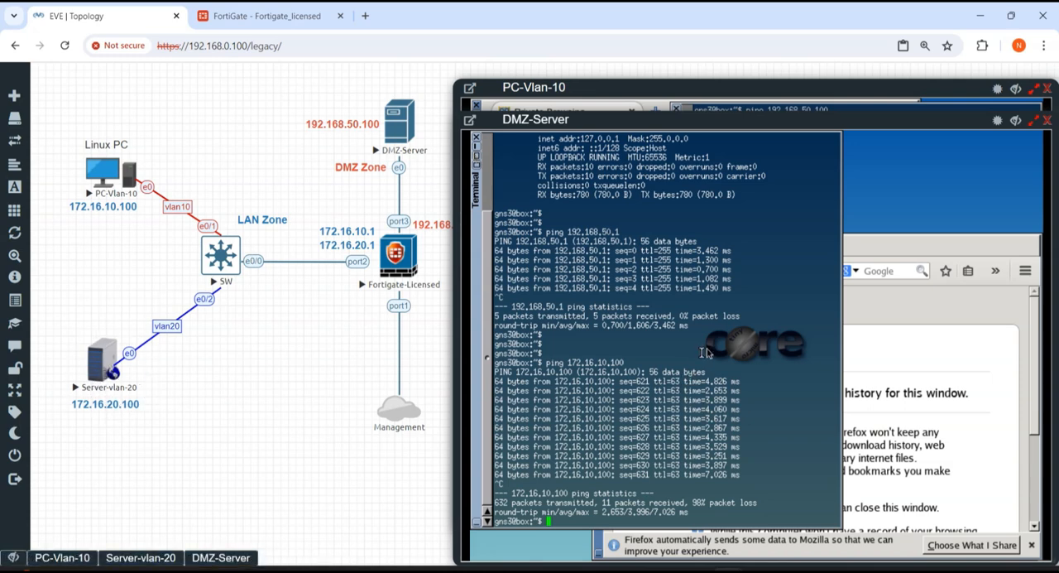
Step: Add a few blank prompt lines in the DMZ-Server terminal and ping 172.16.20.100
key("Return")
key("Return")
key("Return")
key("Return")
key("Return")
key("Return")
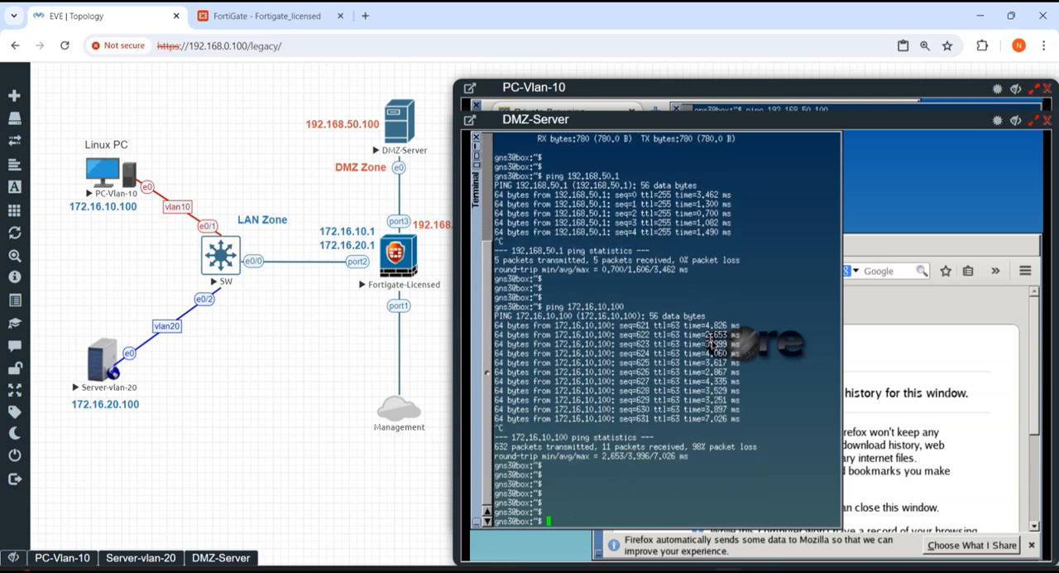
type("ping 172.16.20.100")
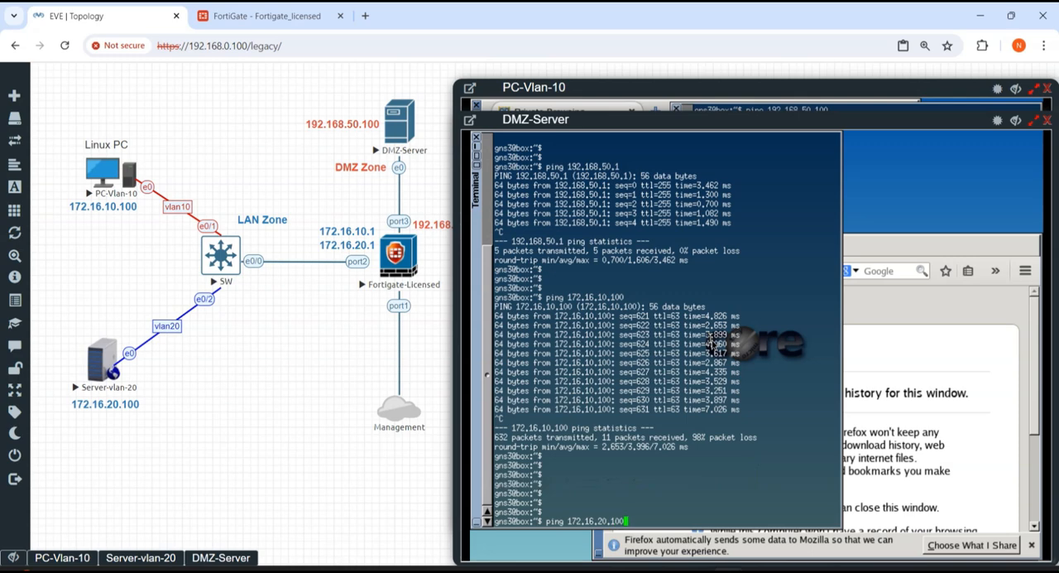
key("Return")
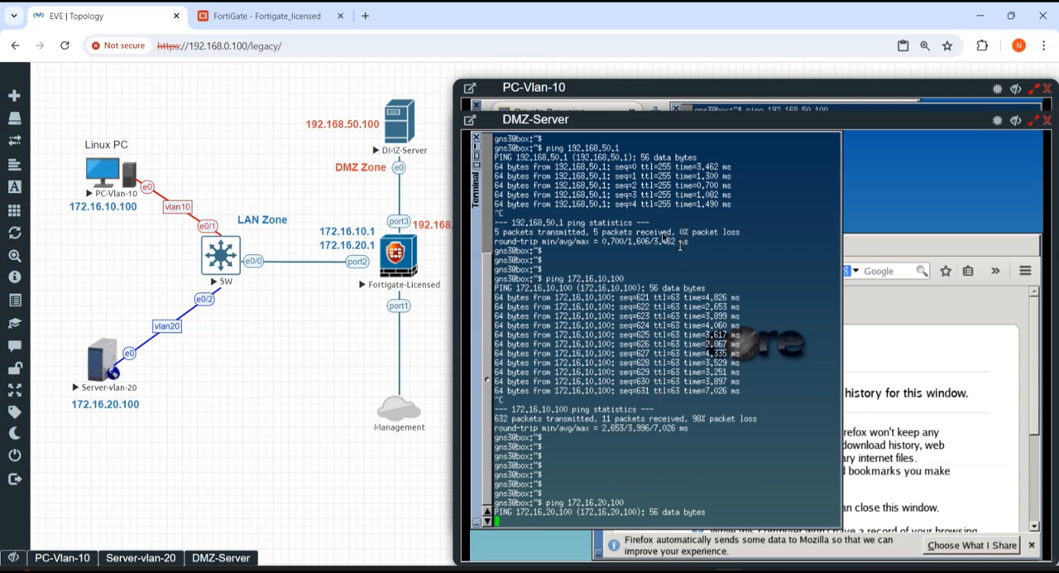
Step: Return to the FortiGate page and start a new firewall policy named DMZ-to-Vlan-20
left_click(271, 22)
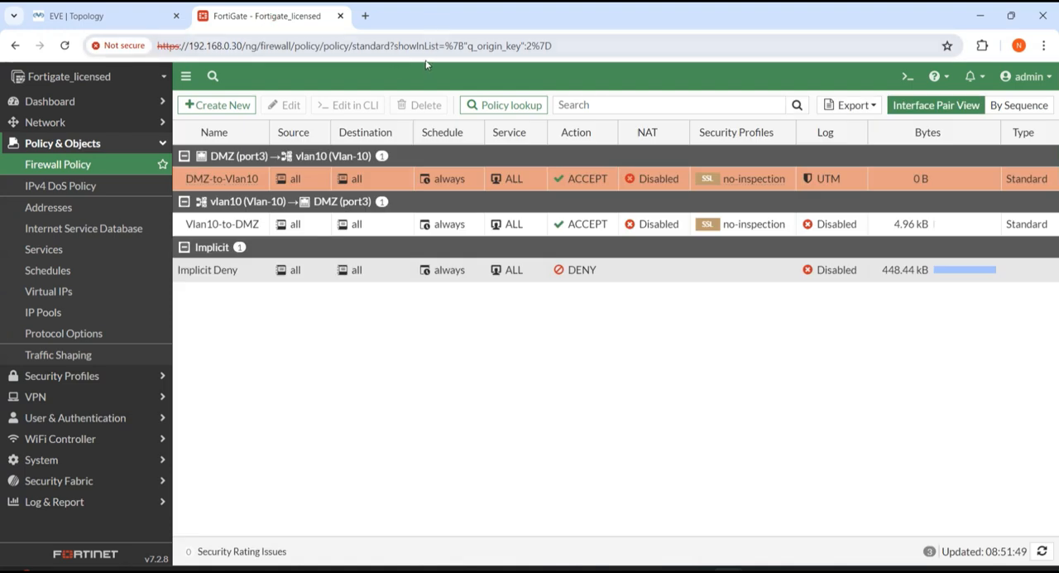
left_click(234, 105)
left_click(365, 142)
type("DMZ-to-Vlan")
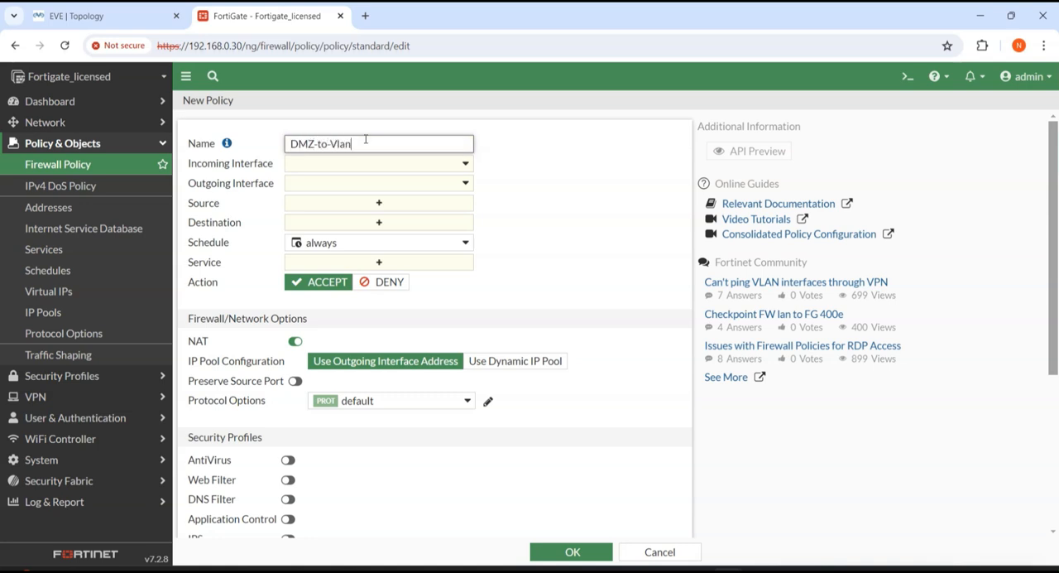
type("-20")
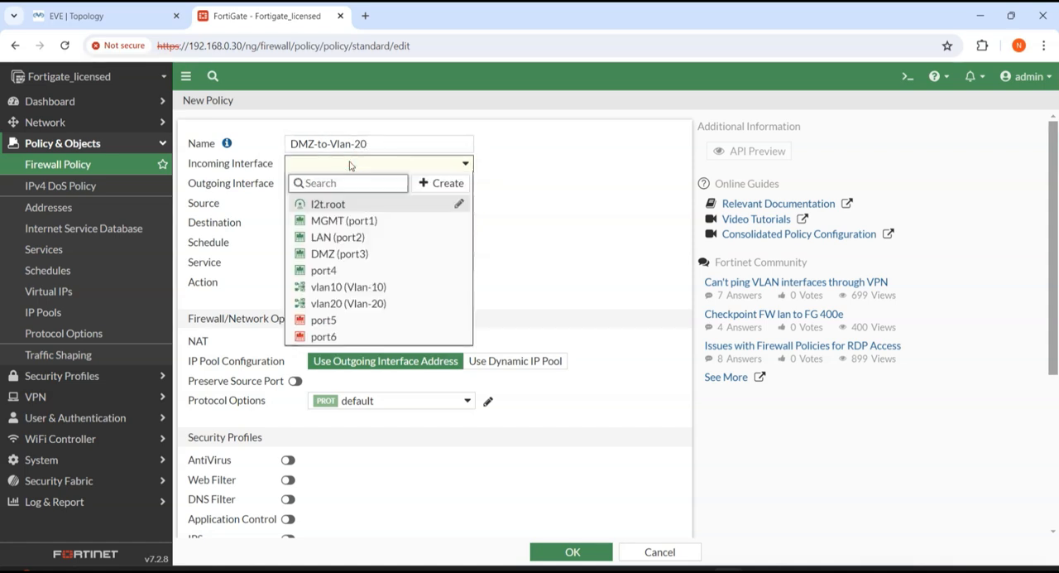
Step: Set the DMZ-to-Vlan-20 policy's incoming interface to DMZ (port3) and its outgoing interface to vlan20 (Vlan-20)
left_click(366, 255)
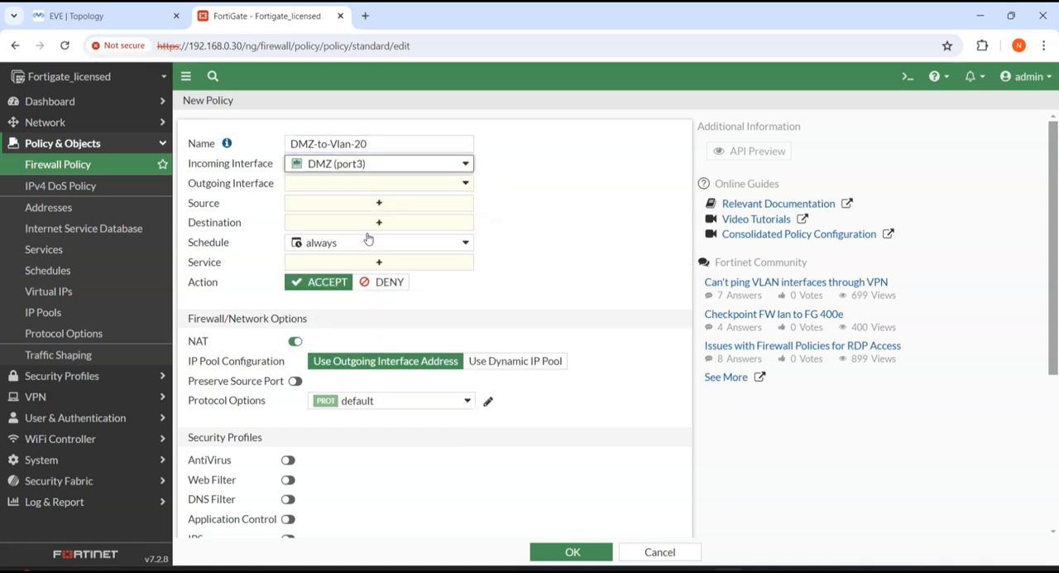
left_click(355, 183)
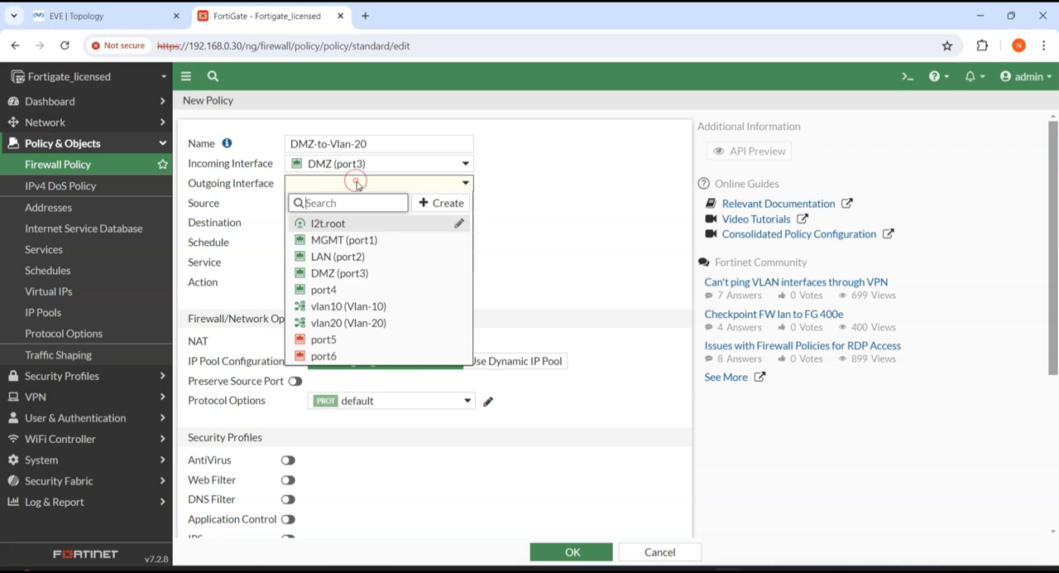
left_click(356, 322)
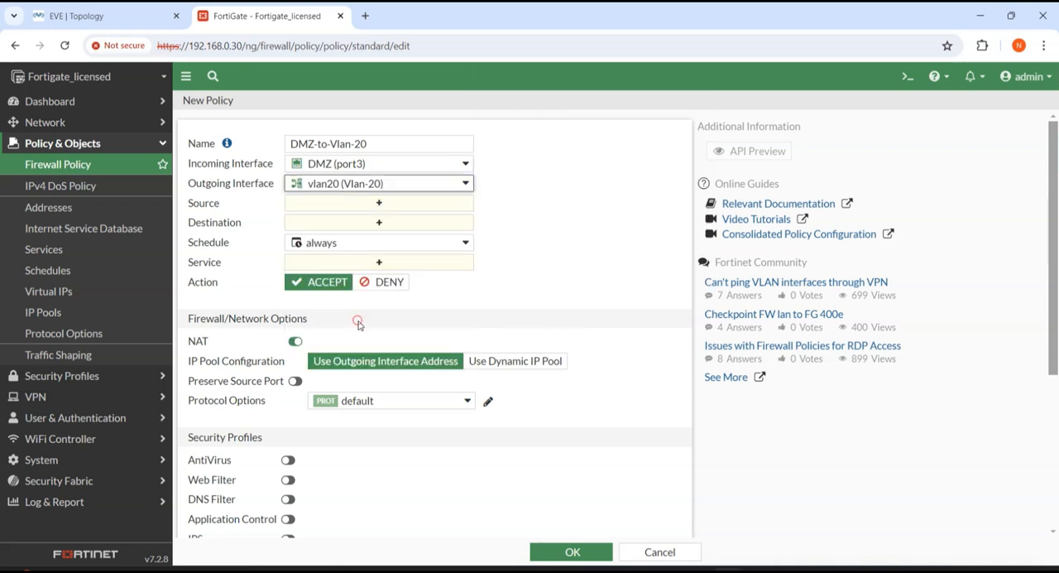
Step: Set the DMZ-to-Vlan-20 policy's source and destination to all and its service to ALL
left_click(334, 203)
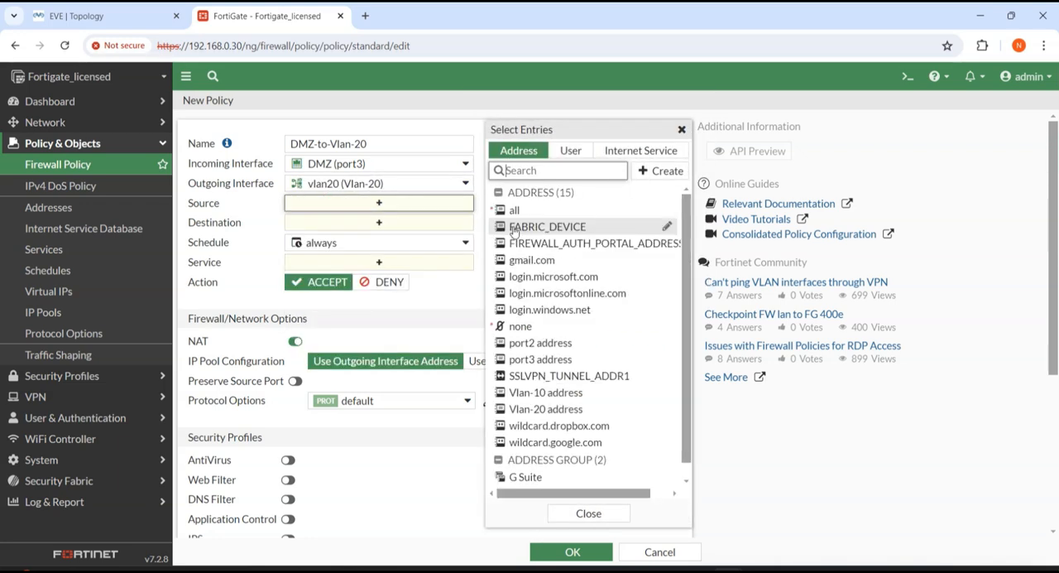
left_click(510, 209)
left_click(369, 238)
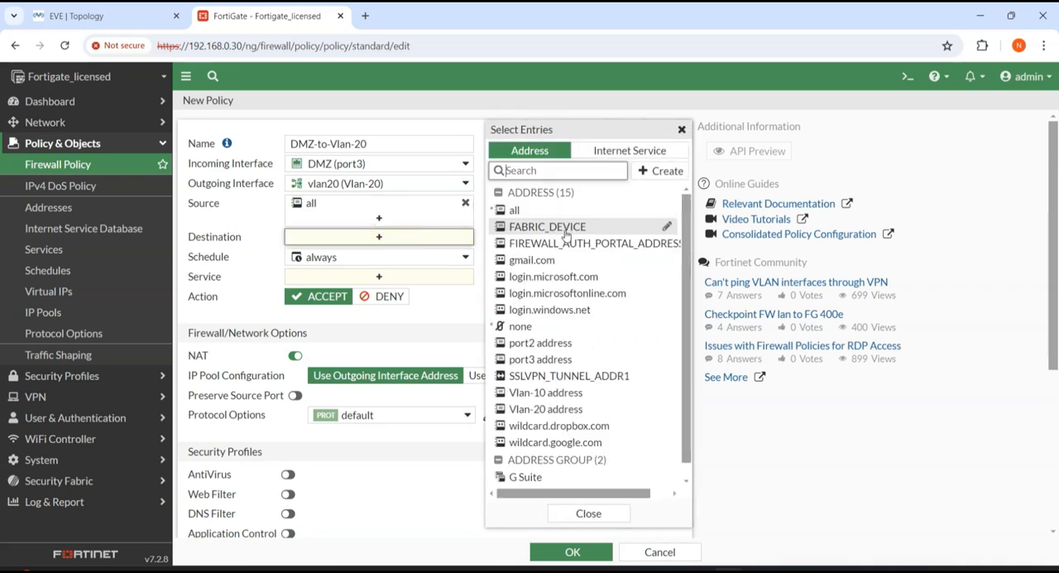
left_click(514, 209)
left_click(397, 290)
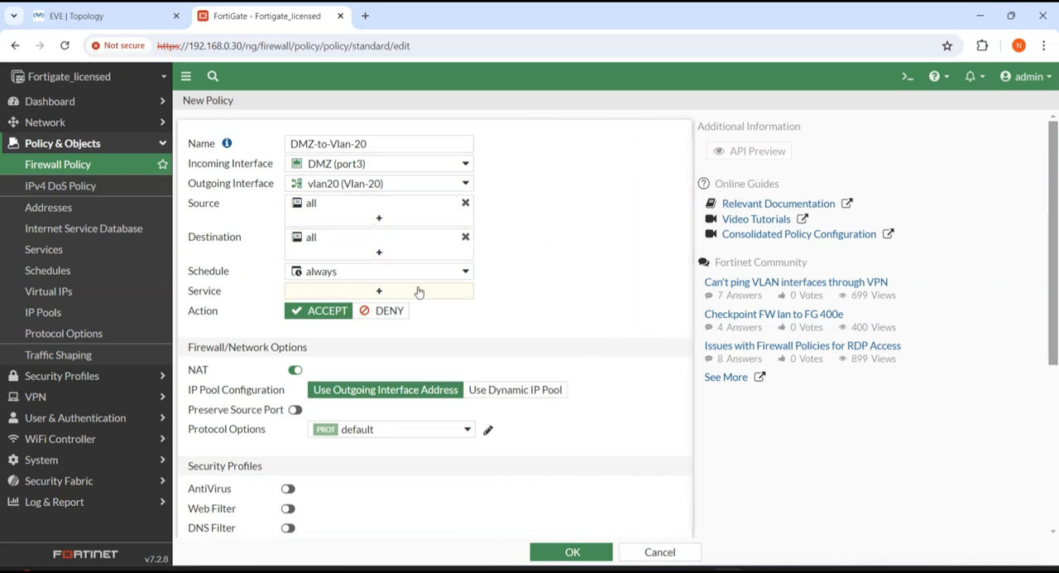
left_click(537, 209)
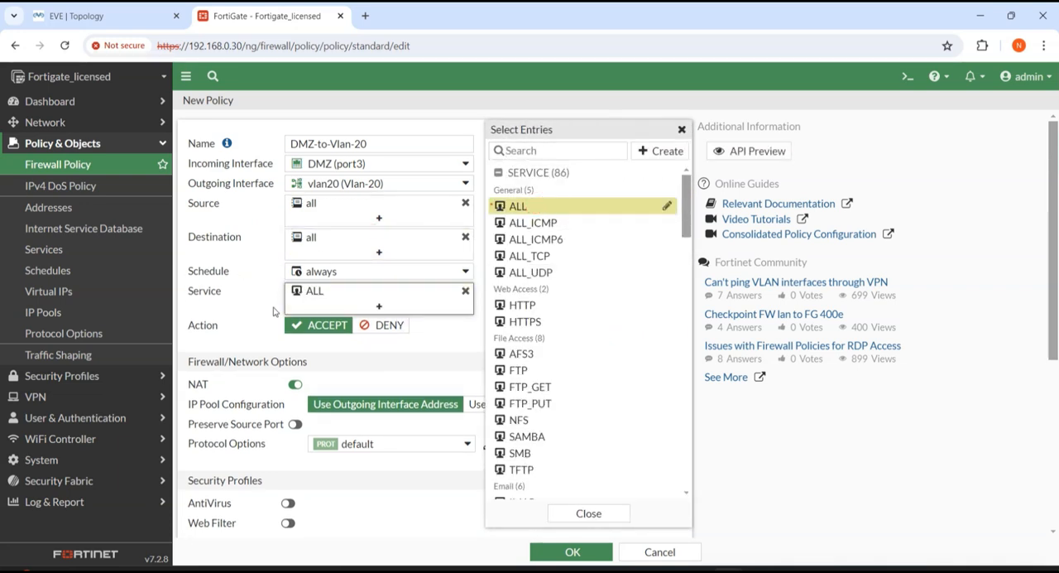
Step: Disable NAT on the DMZ-to-Vlan-20 policy and save it
left_click(294, 384)
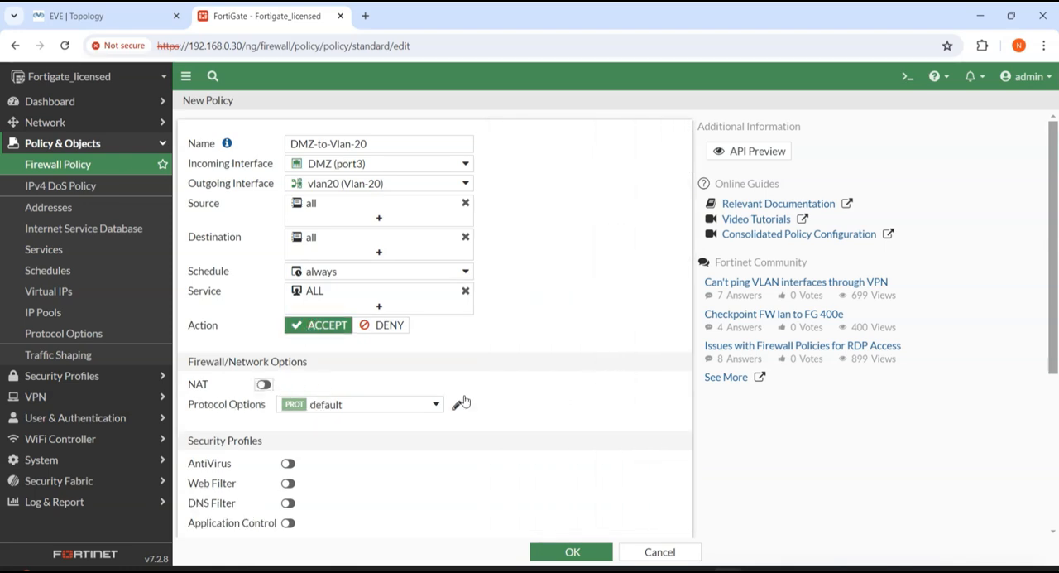
scroll(560, 503, "down", 3)
left_click(569, 550)
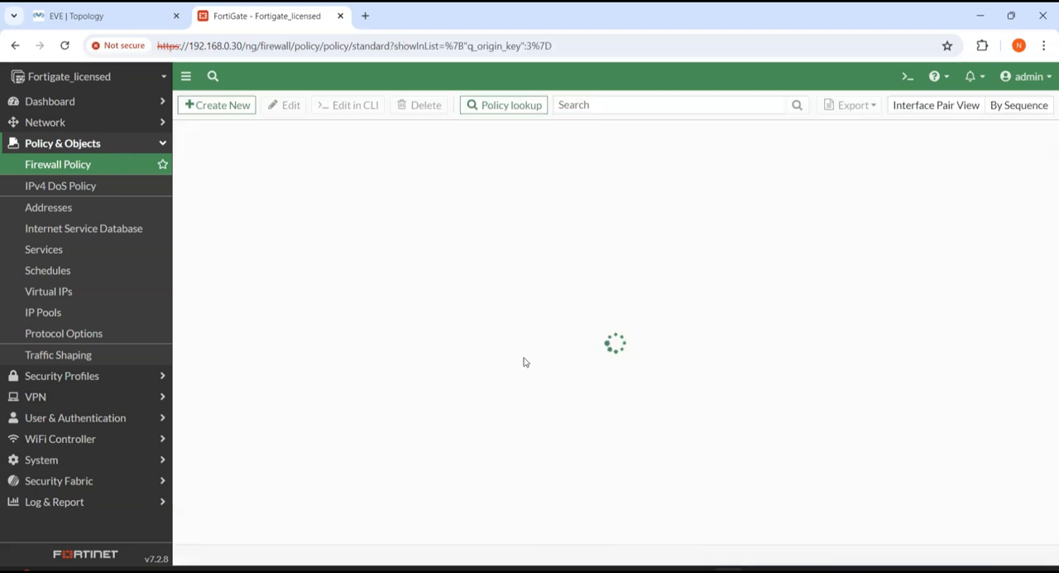
Step: Switch to the EVE-NG topology, check the replies to DMZ-Server's ping of 172.16.20.100, and stop the ping
left_click(76, 16)
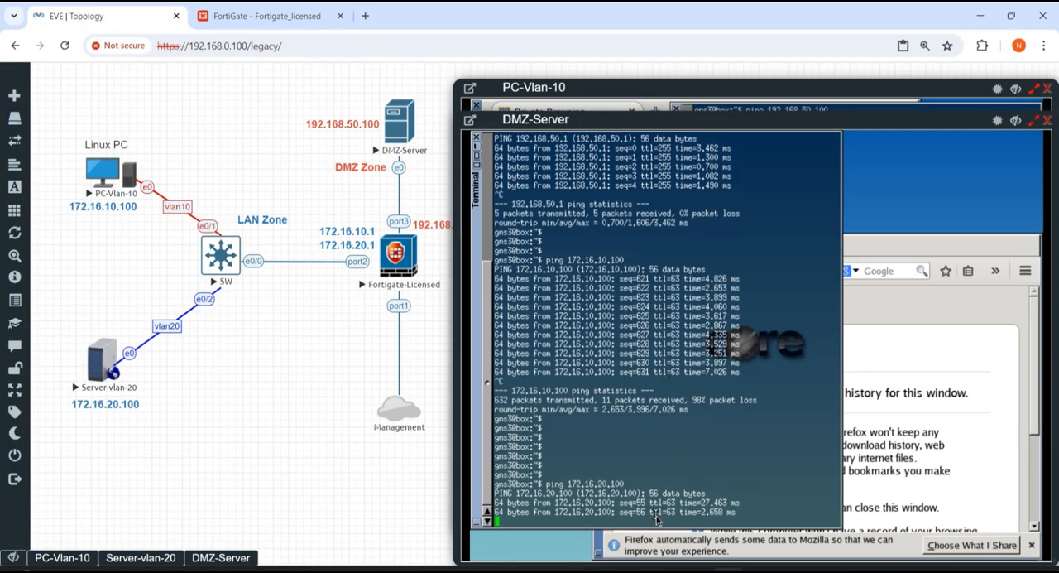
left_click_drag(605, 482, 675, 511)
left_click(584, 465)
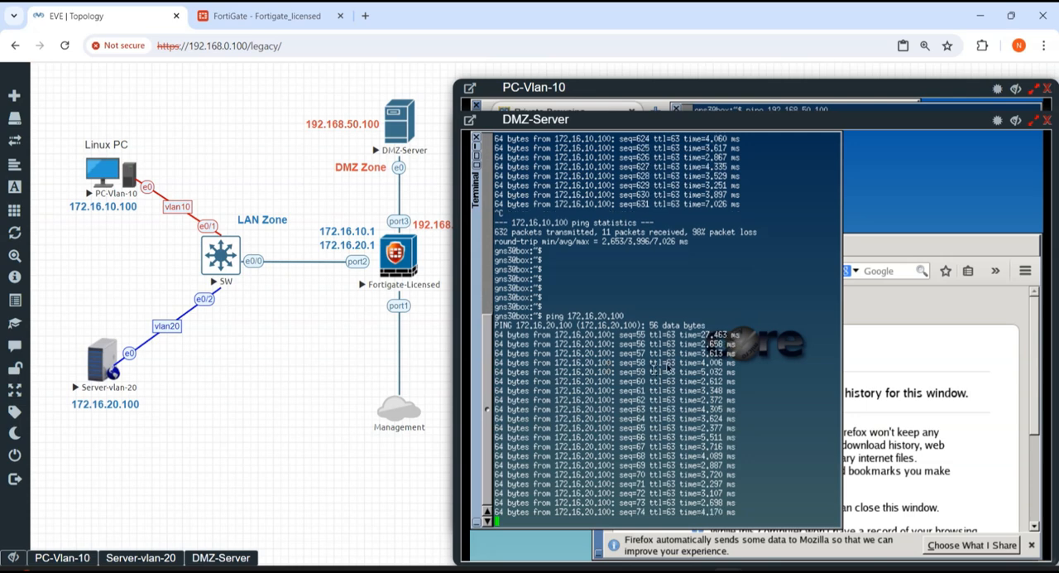
key("ctrl+c")
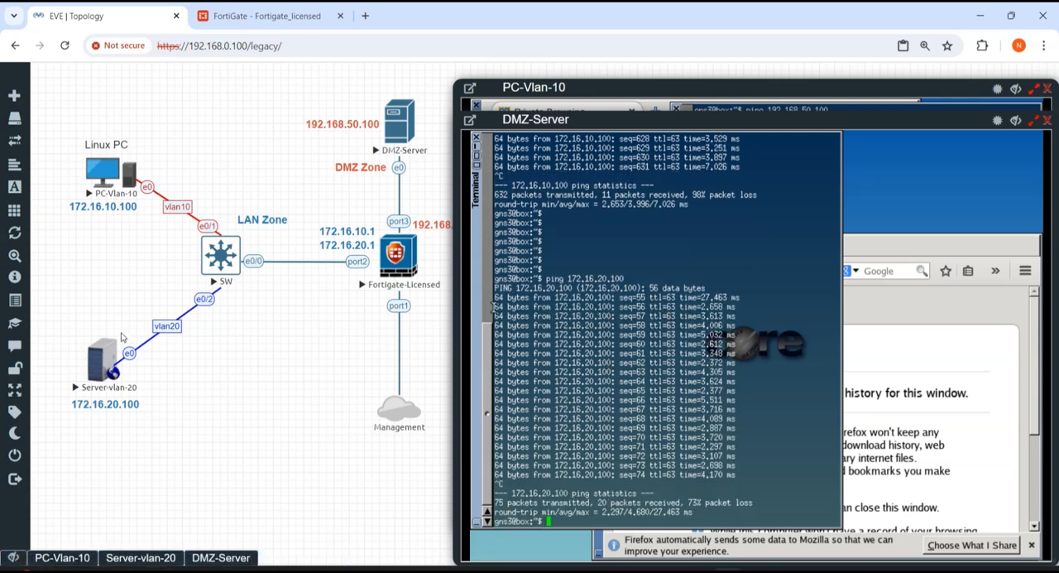
Step: Start a ping to 192.168.50.100 from the Server-vlan-20 console
left_click(150, 561)
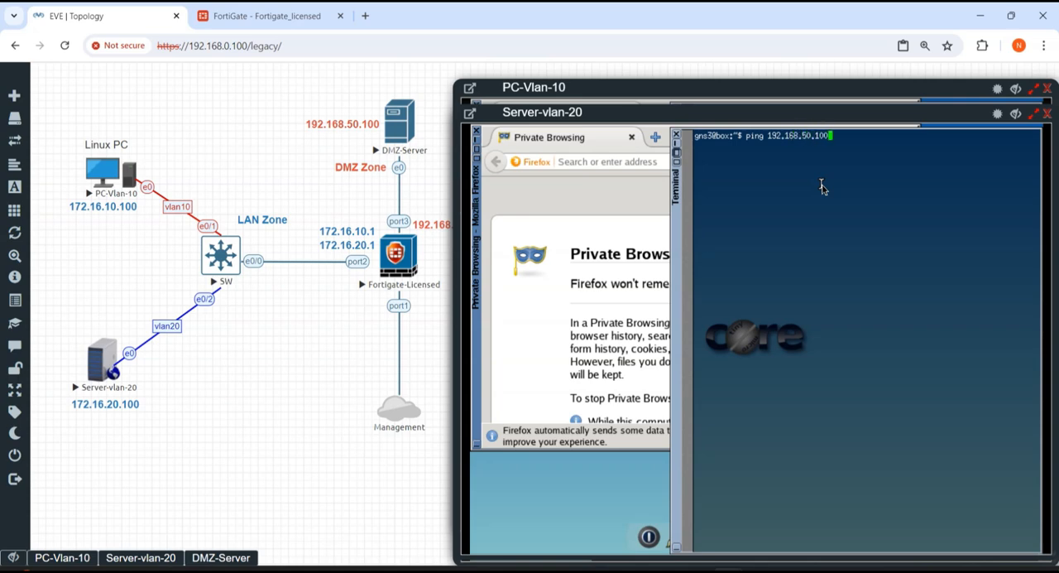
key("Return")
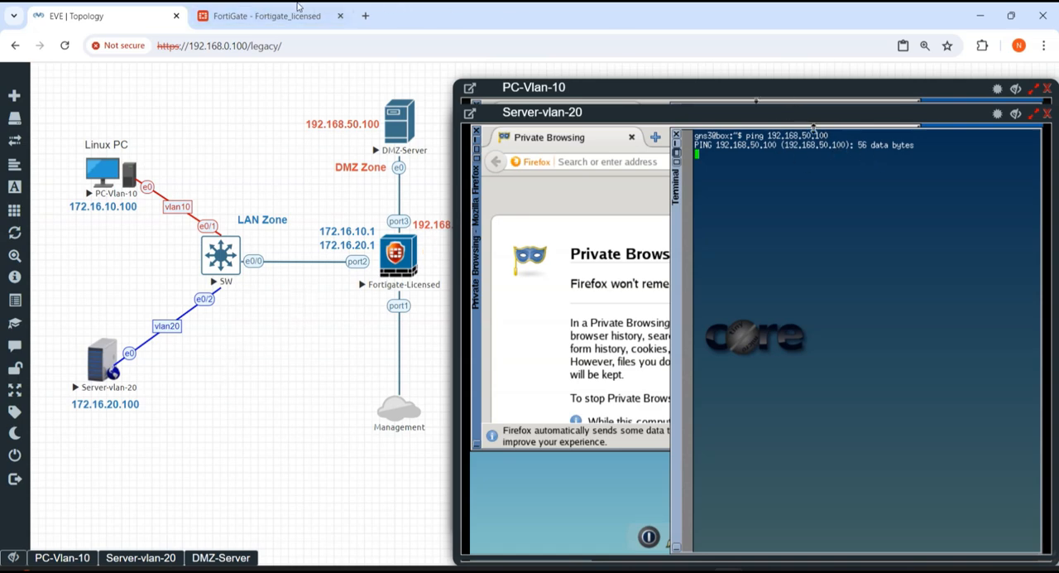
Step: Switch to the FortiGate page and start a new firewall policy named Vlan20-to-DMZ
left_click(337, 7)
left_click(223, 105)
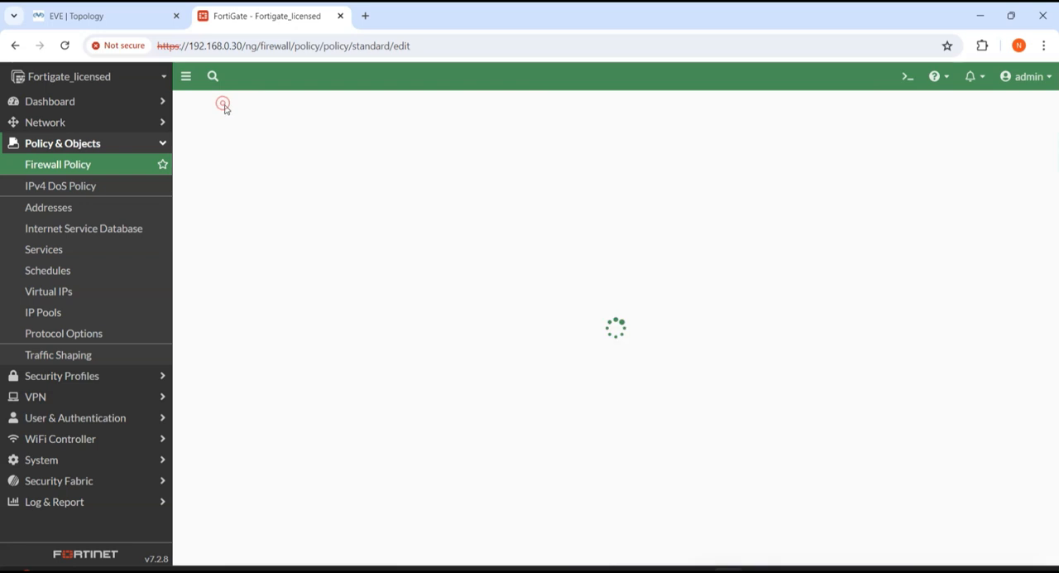
left_click(385, 144)
type("Vla")
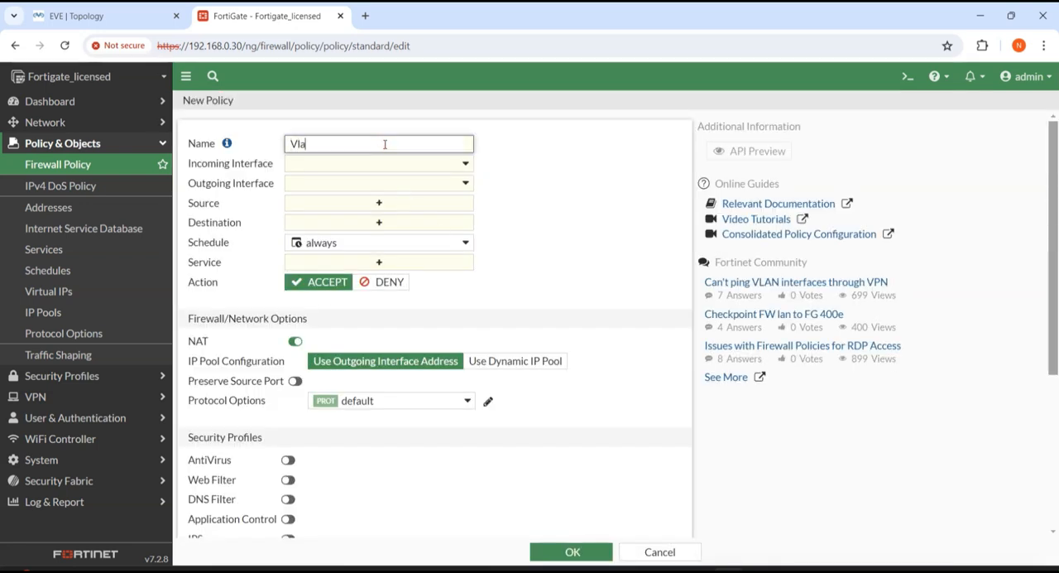
type("n20-to-DMZ")
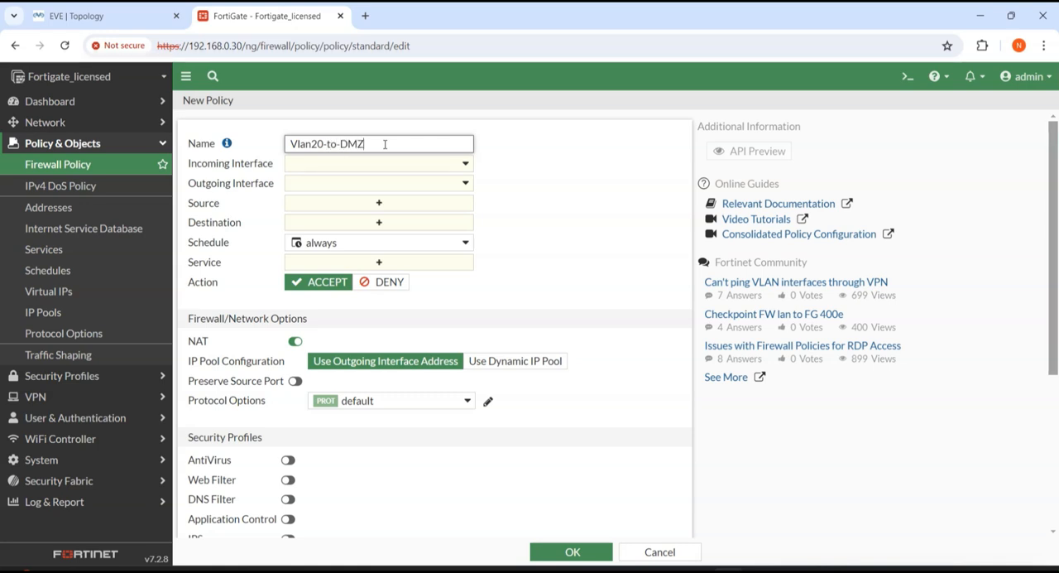
key("Tab")
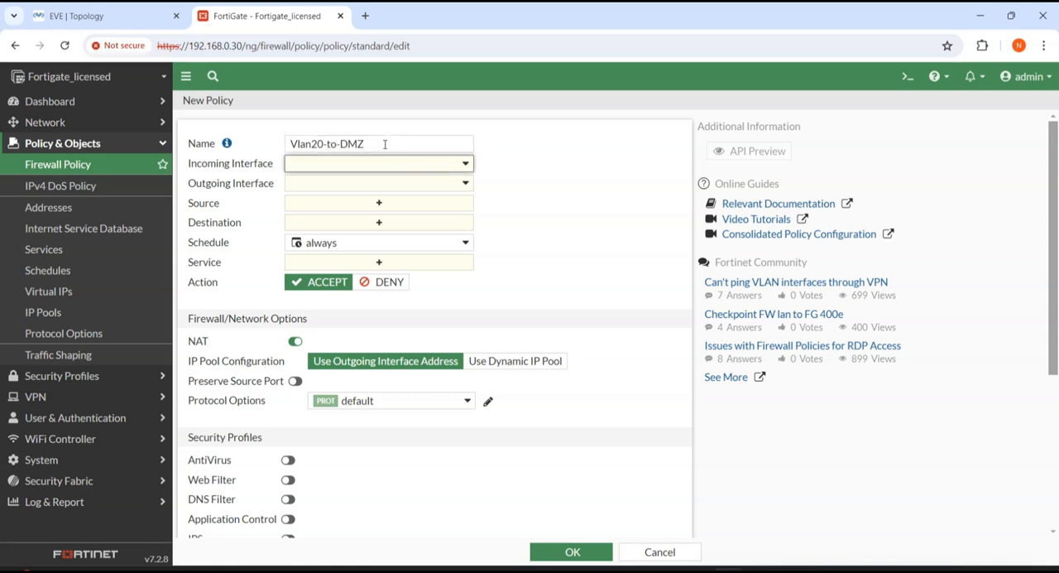
Step: Set the Vlan20-to-DMZ policy's incoming interface to vlan20 (Vlan-20) and its outgoing interface to DMZ (port3)
left_click(451, 168)
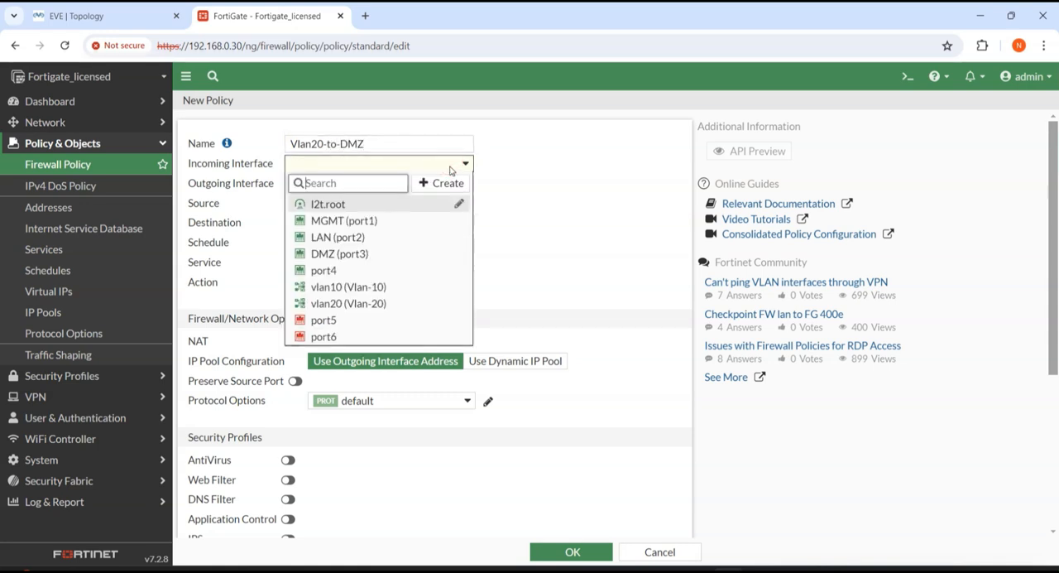
left_click(385, 302)
left_click(320, 183)
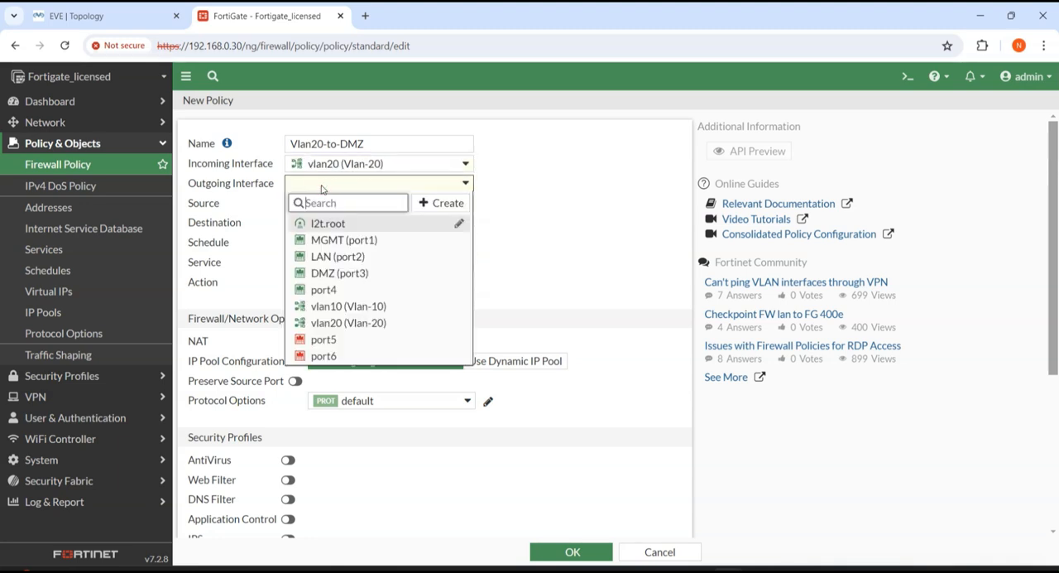
left_click(351, 273)
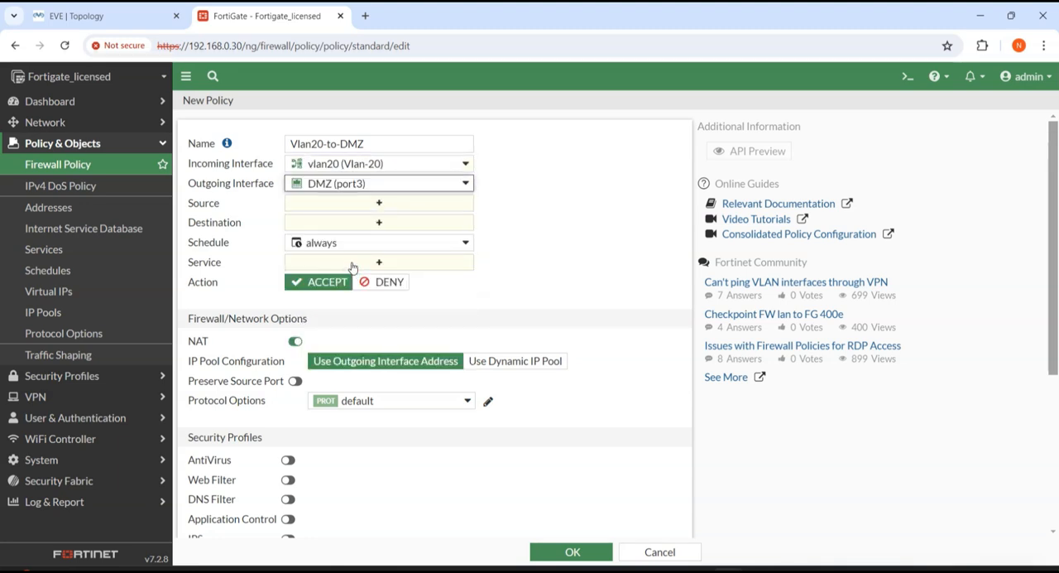
Step: Set the Vlan20-to-DMZ policy's source and destination to all and its service to ALL
left_click(402, 204)
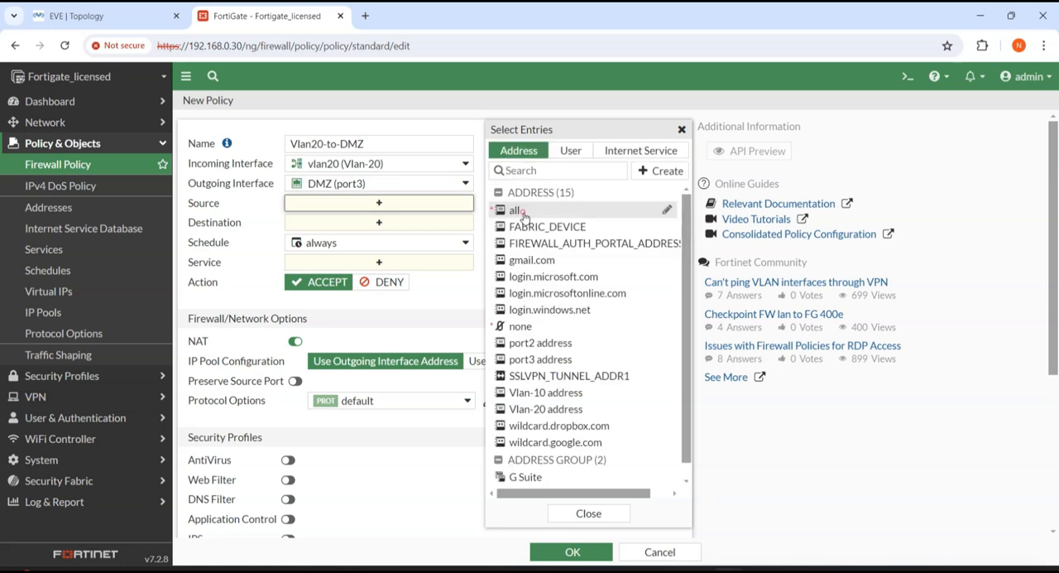
left_click(522, 214)
left_click(378, 238)
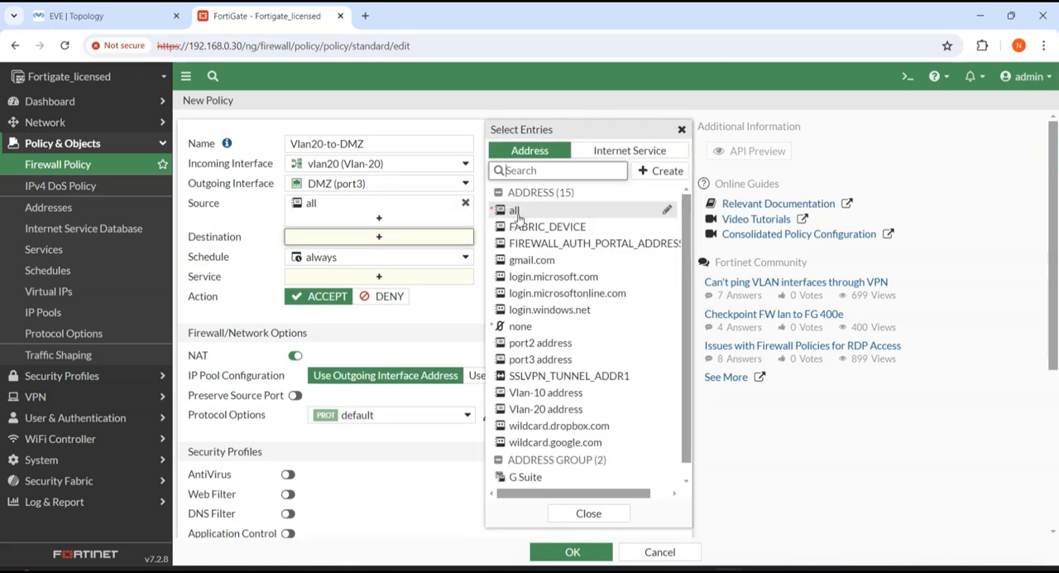
left_click(516, 213)
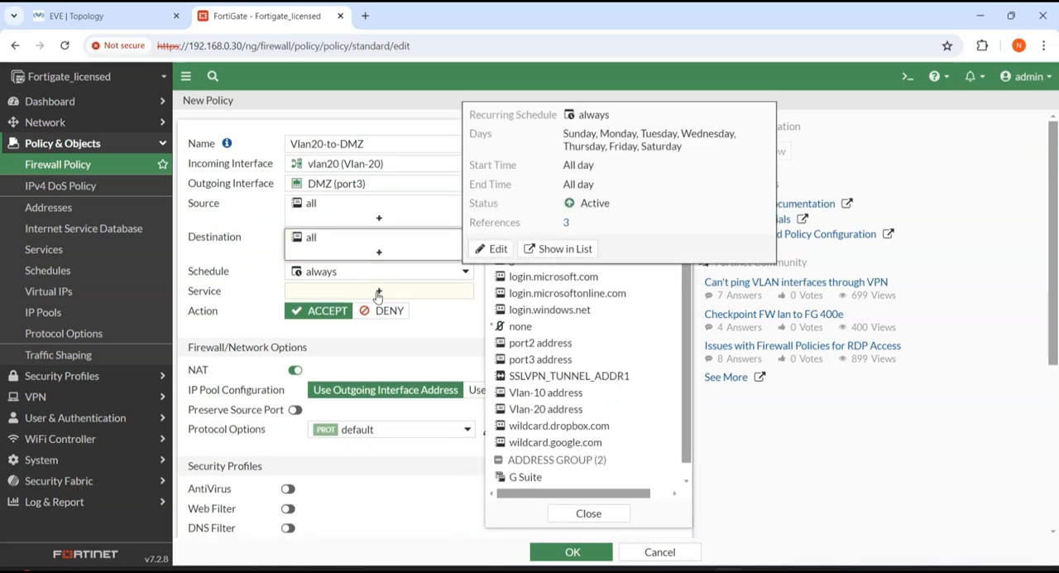
left_click(378, 294)
left_click(530, 207)
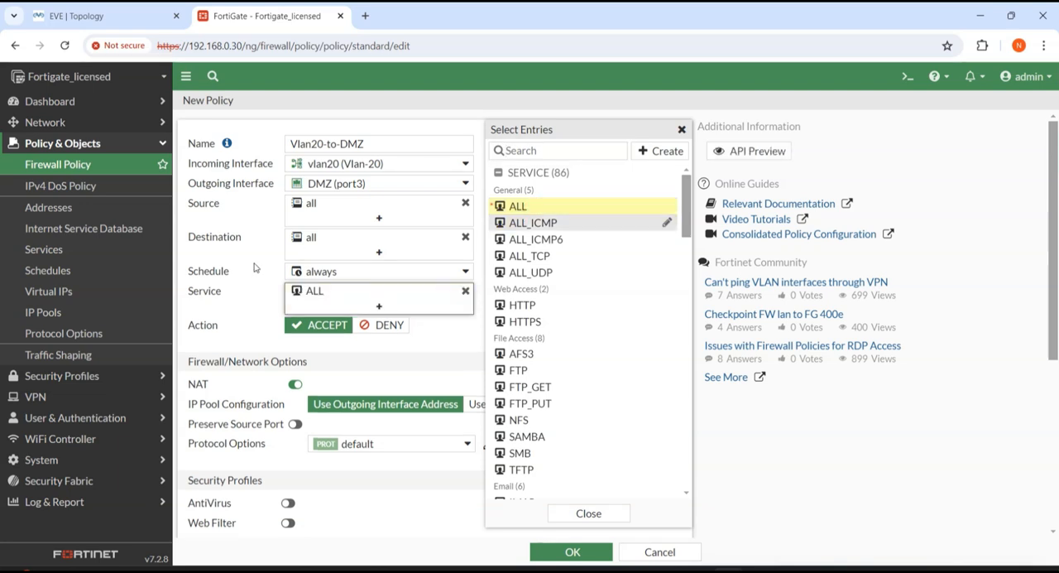
Step: Keep the Vlan20-to-DMZ policy's action at ACCEPT, disable its NAT, and save the policy
left_click(318, 327)
left_click(295, 384)
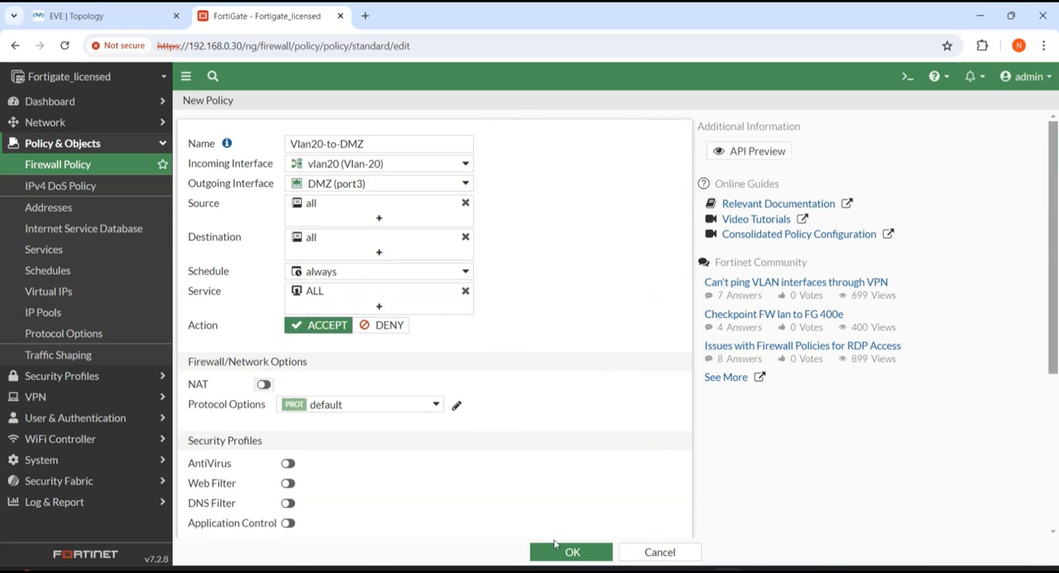
left_click(561, 549)
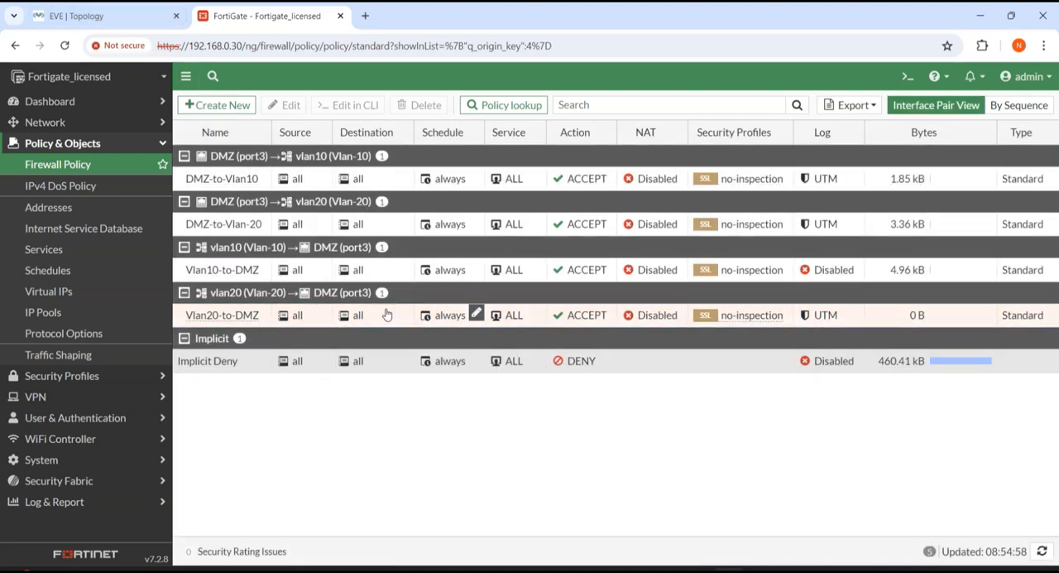
Step: Check and stop Server-vlan-20's ping to 192.168.50.100 in EVE-NG, and compare the FortiGate policy list with the topology
left_click(124, 16)
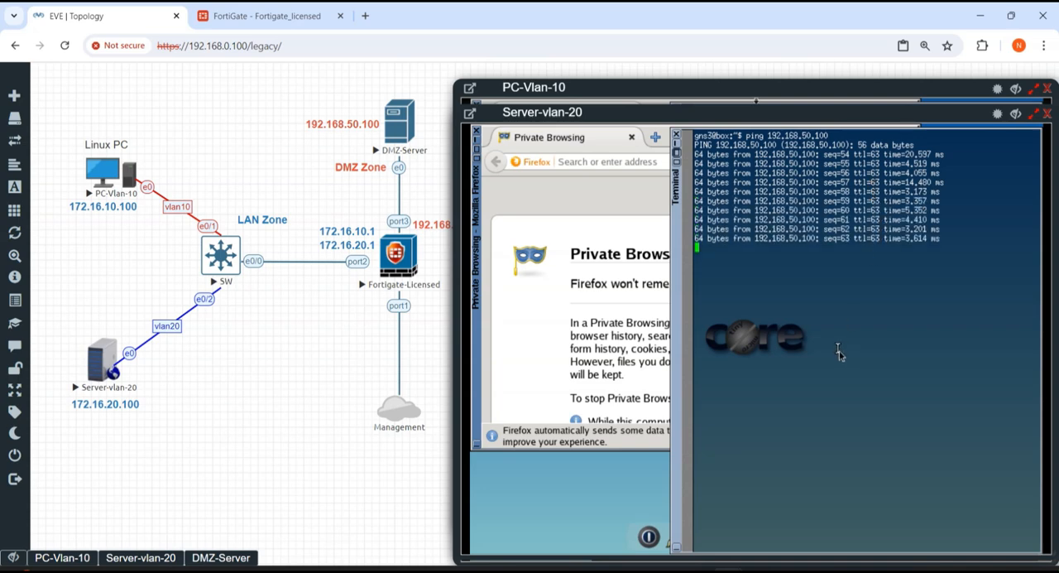
key("ctrl+c")
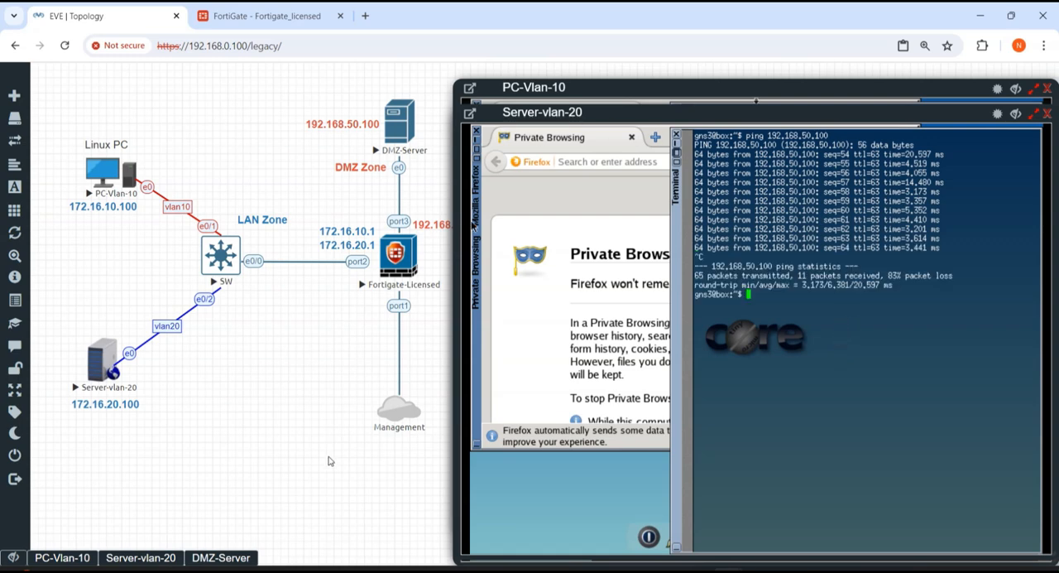
left_click(253, 16)
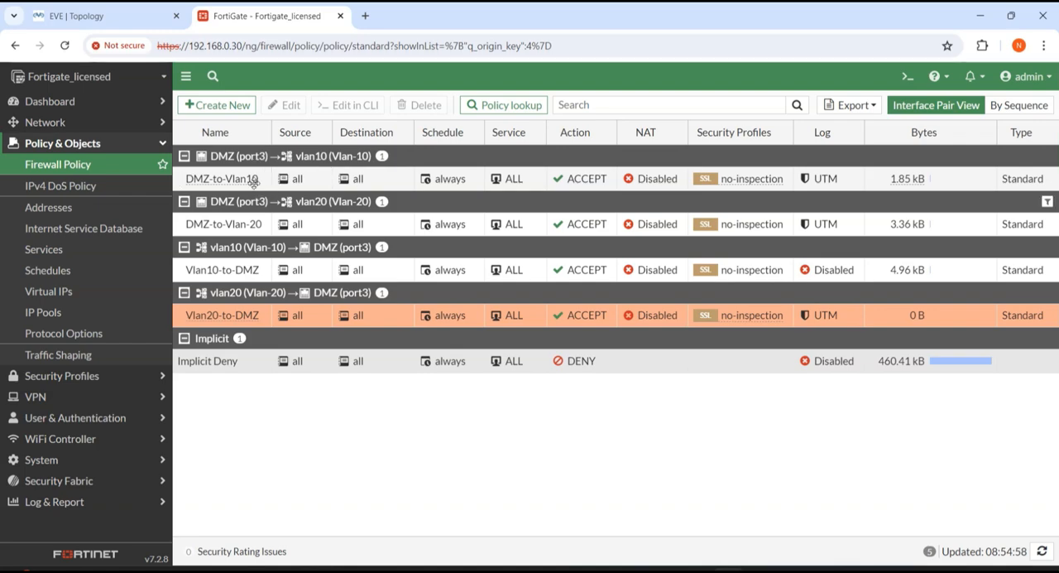
left_click(137, 16)
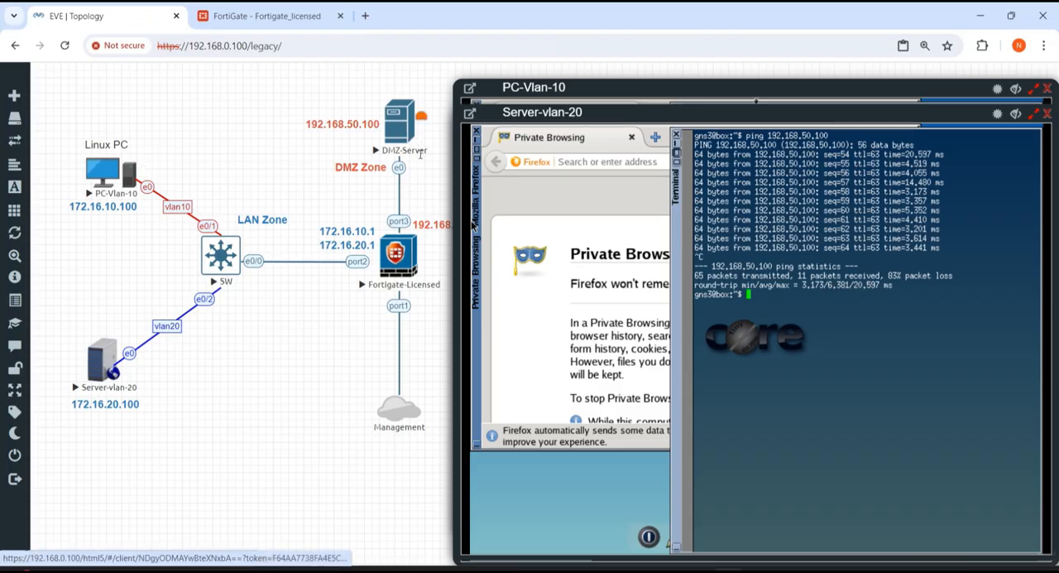